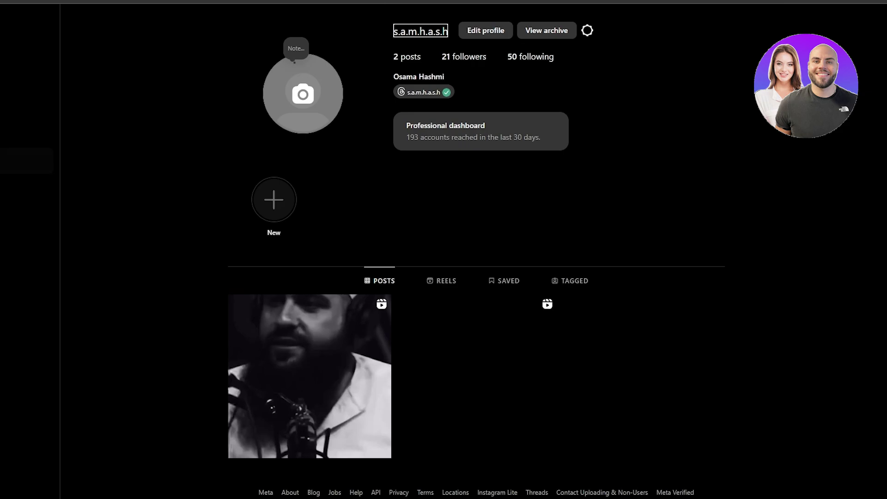
Open the Instagram professional account settings and look over the category, public business information and contact options
left_click(585, 31)
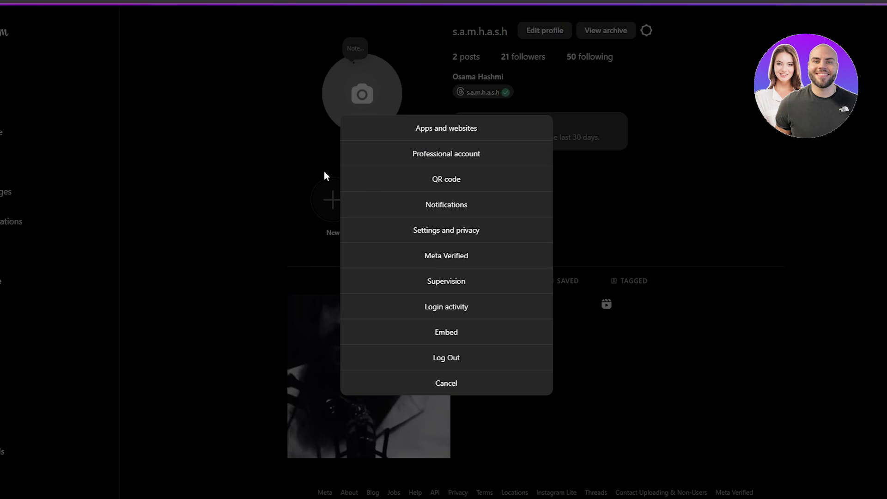
left_click(516, 153)
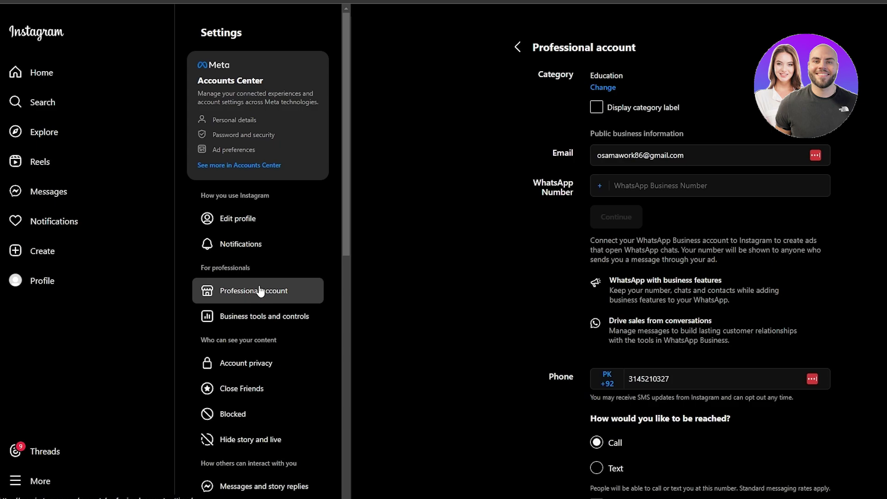
scroll(659, 259, "down", 4)
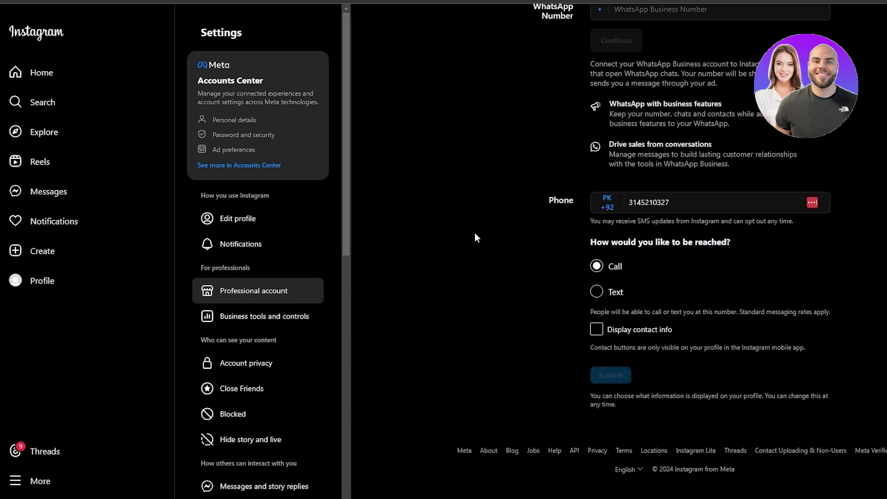
scroll(475, 238, "up", 4)
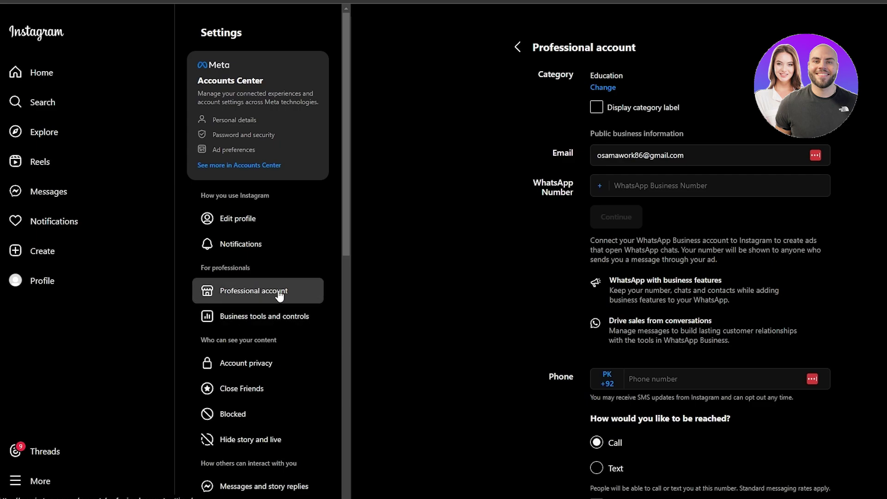
scroll(506, 315, "down", 4)
scroll(506, 309, "up", 4)
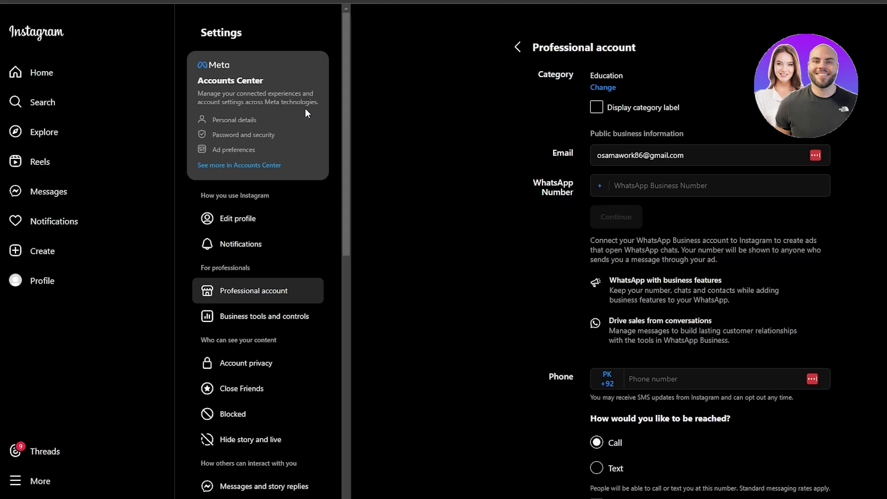
Open the ad preferences in Accounts Center and view the information used to show ads
left_click(238, 151)
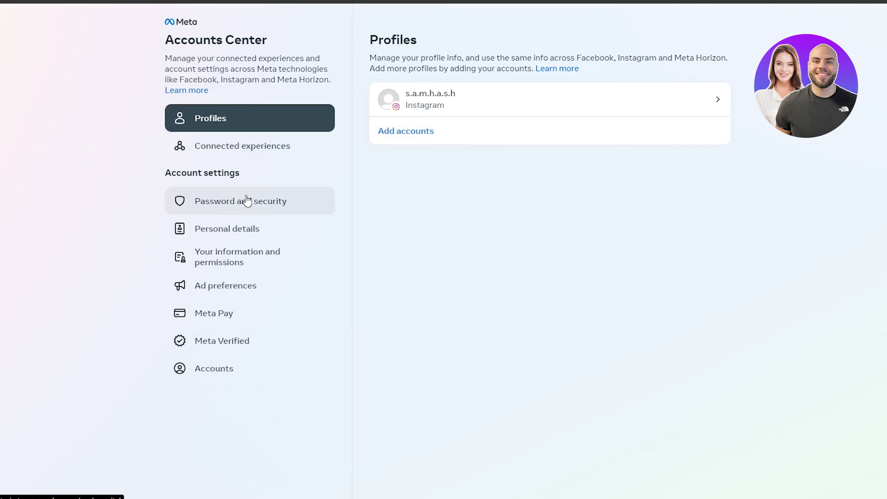
left_click(269, 300)
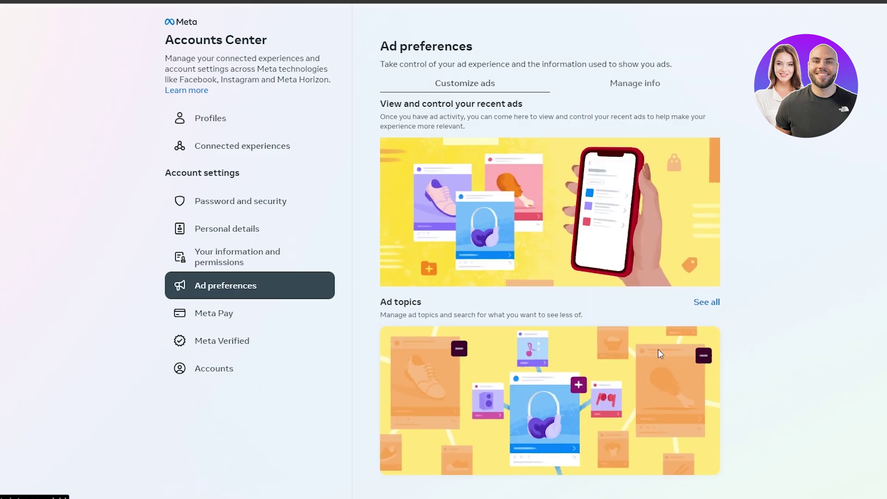
left_click(640, 91)
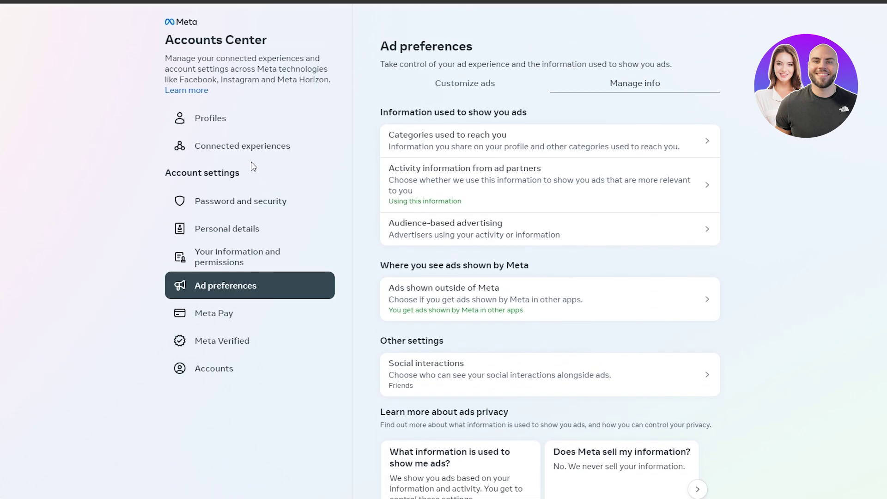
Open Meta's business tools, log in with the Instagram account and accept the Meta Business Suite terms
left_click(197, 28)
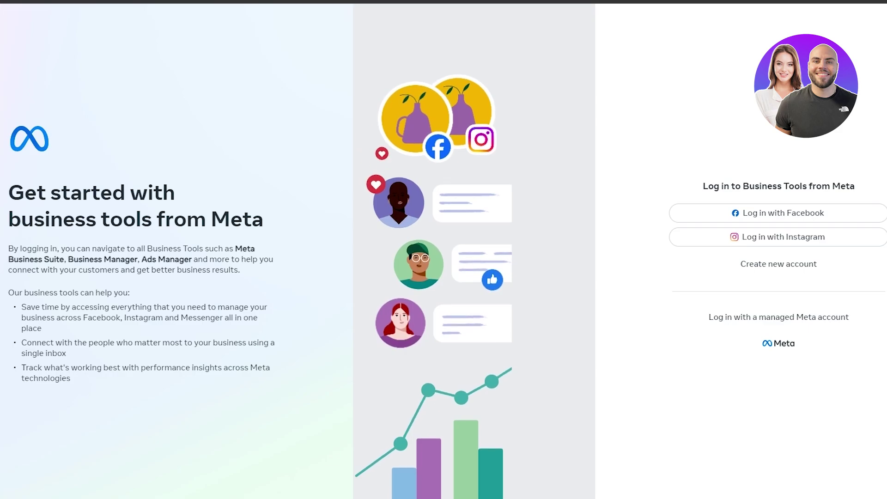
scroll(80, 159, "down", 7)
scroll(81, 154, "up", 5)
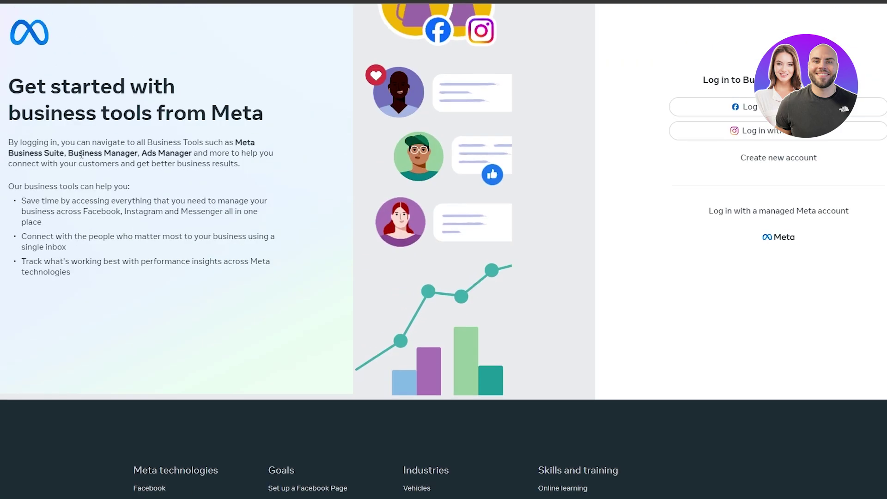
scroll(81, 154, "up", 3)
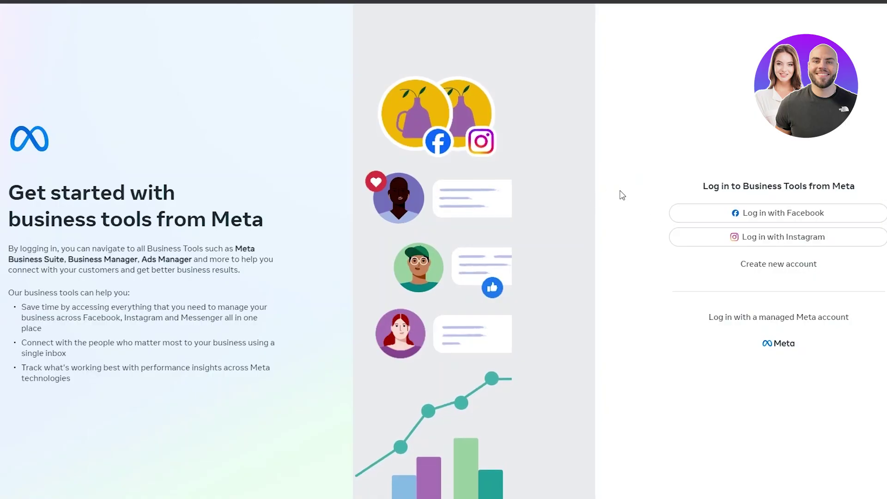
scroll(707, 217, "down", 5)
scroll(707, 217, "up", 5)
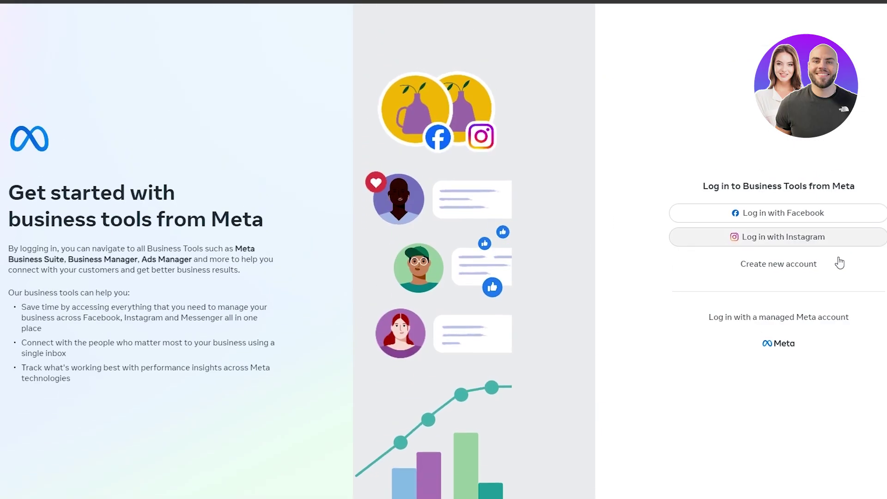
left_click(783, 250)
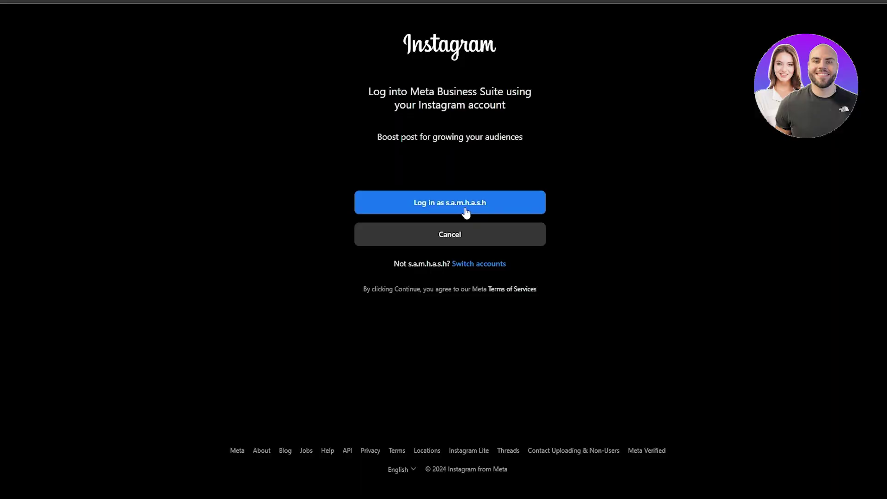
left_click(466, 210)
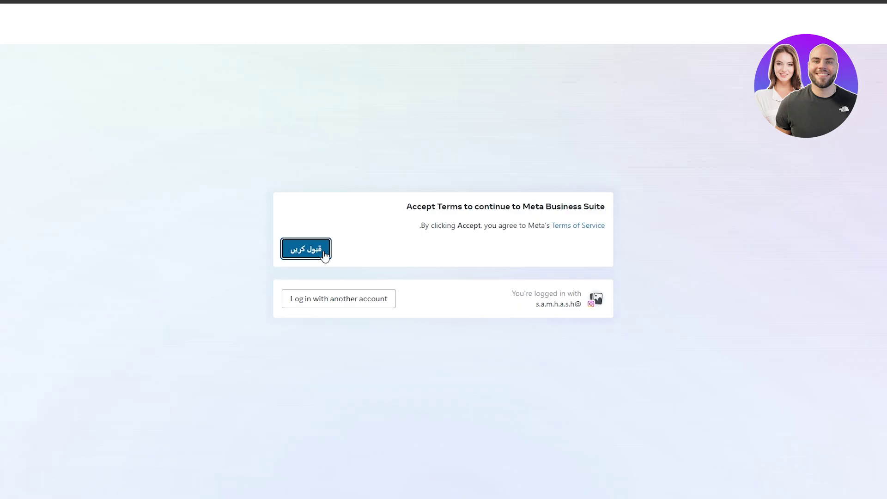
left_click(325, 255)
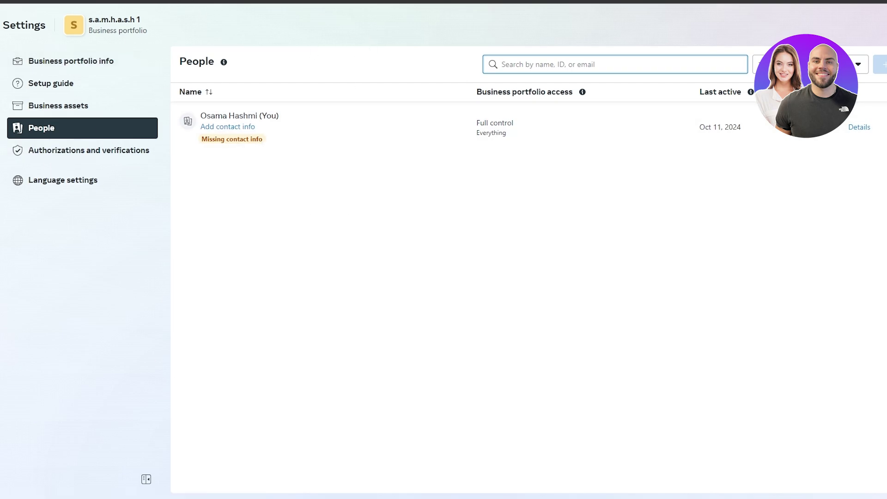
Open Ads Manager from the Ads section and start setting up or linking an ad account
mouse_move(18, 92)
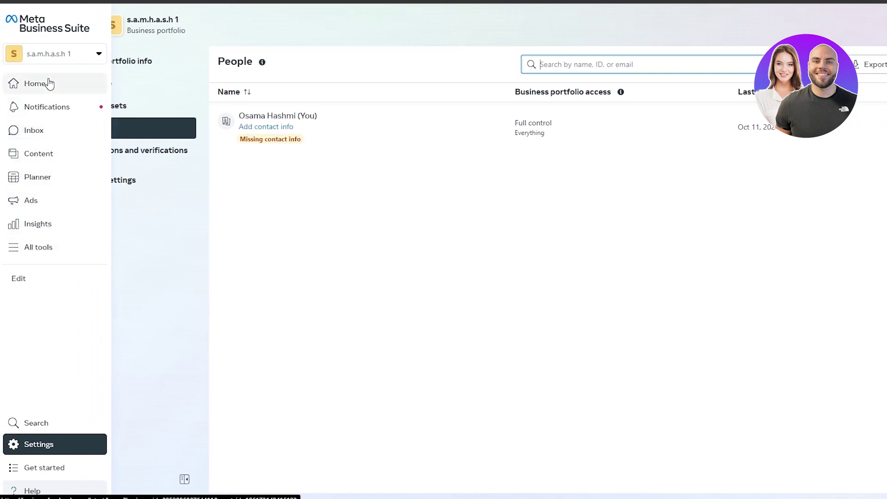
left_click(37, 207)
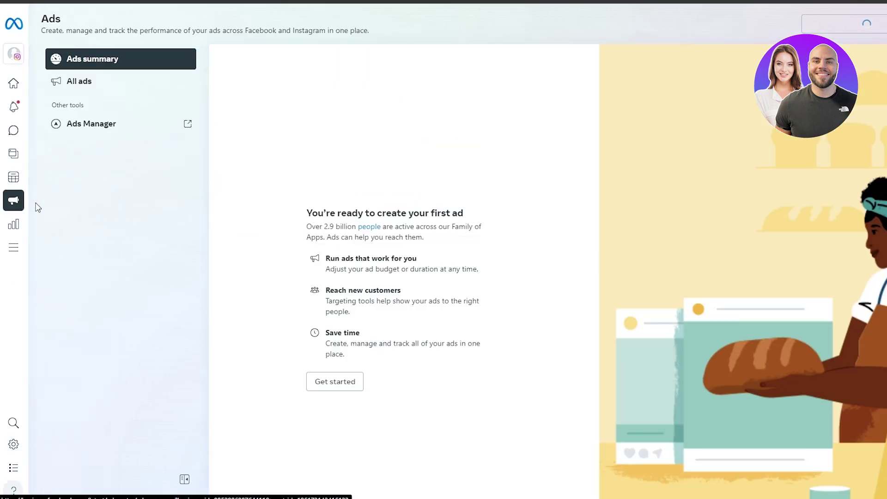
mouse_move(21, 203)
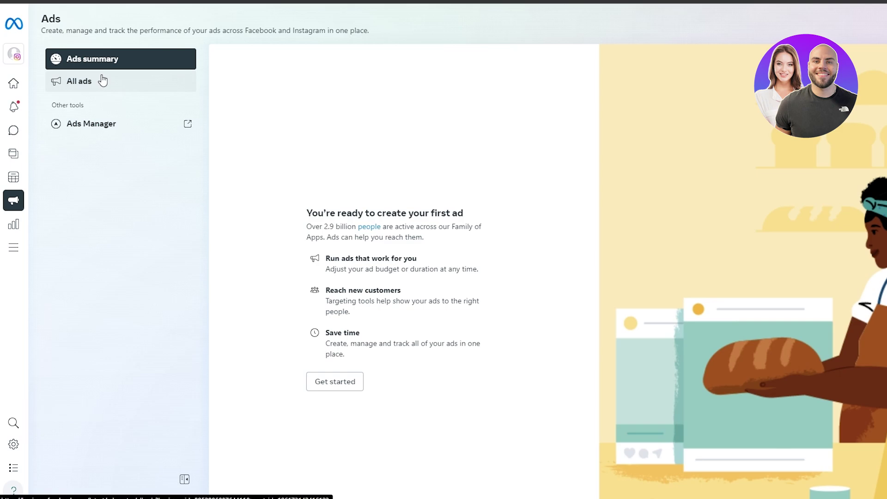
left_click(92, 87)
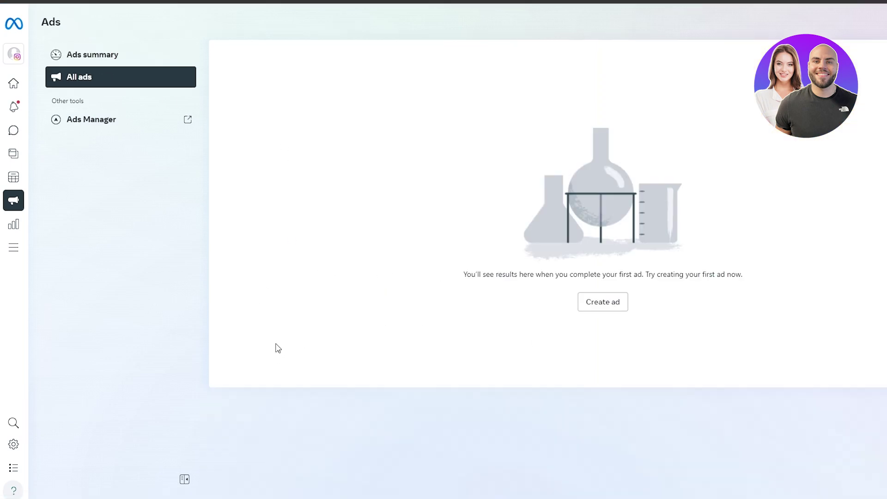
left_click(105, 122)
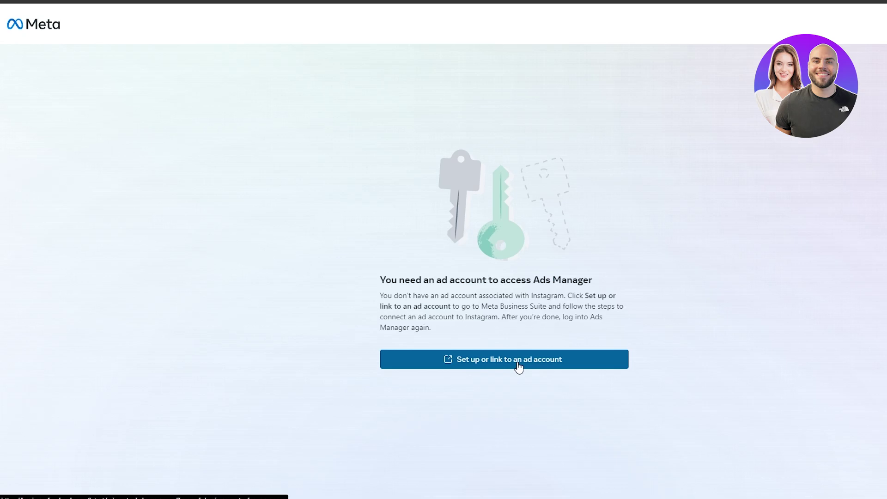
left_click(519, 367)
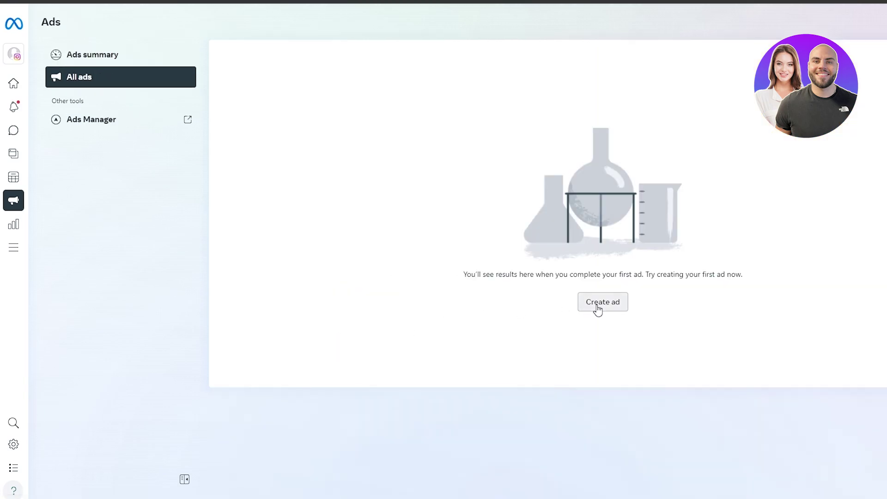
Start creating an ad from the all-ads page and continue to the choice of ad account for boosting posts
left_click(598, 307)
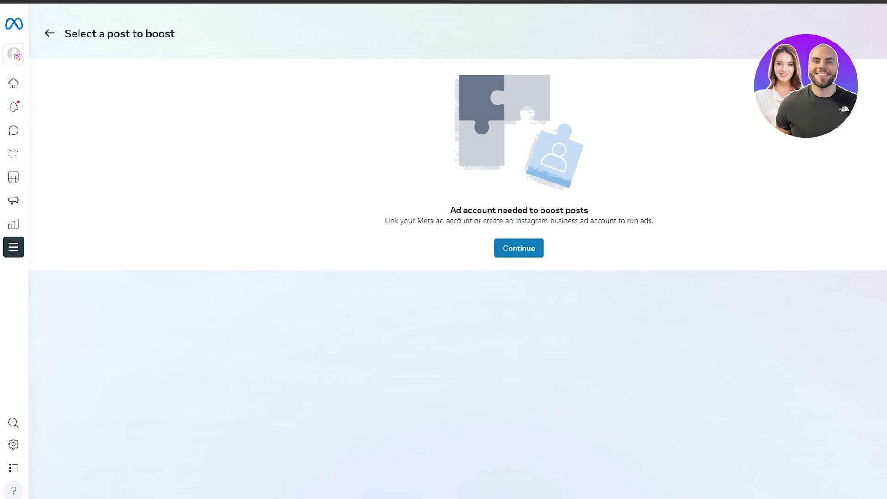
left_click_drag(452, 213, 544, 211)
left_click_drag(392, 224, 710, 235)
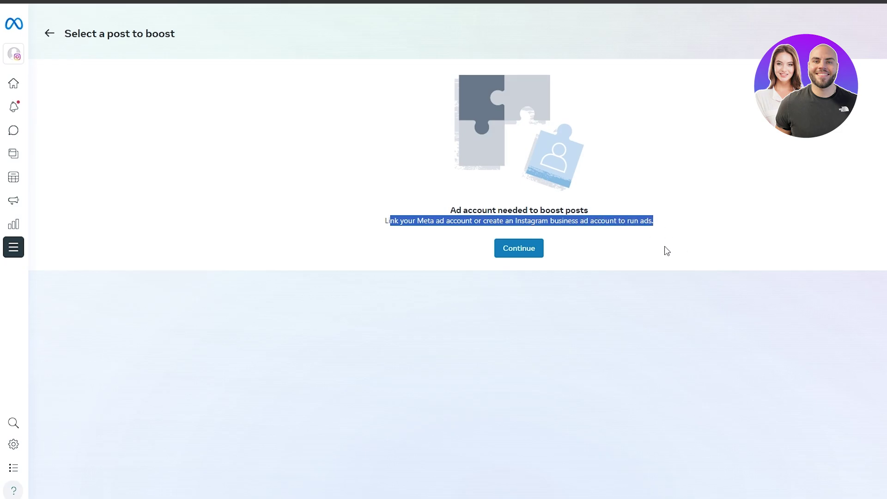
left_click(601, 260)
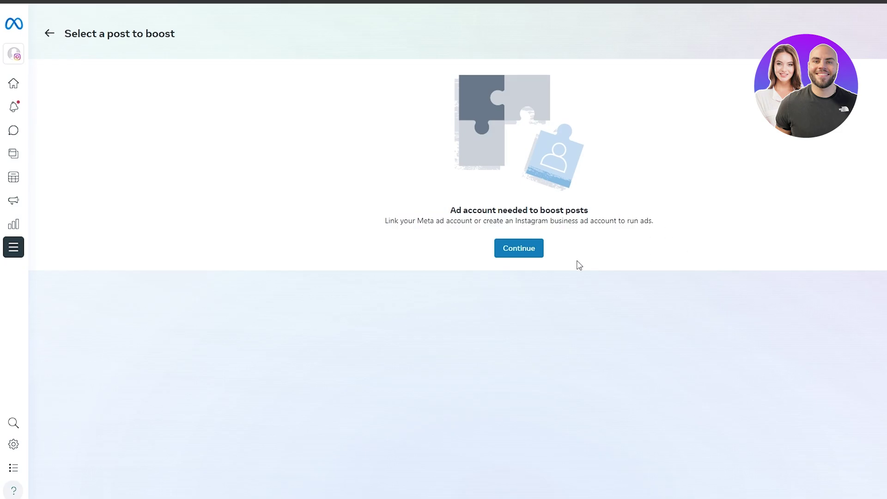
left_click(516, 257)
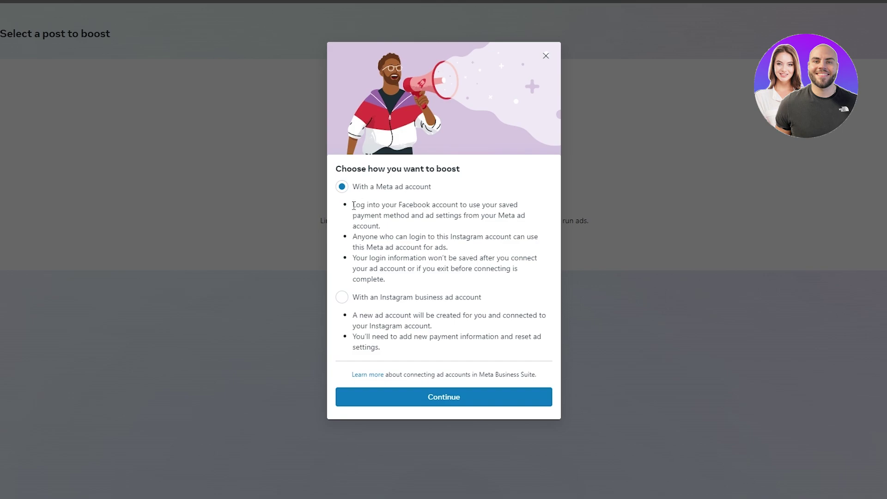
Review both boosting options and connect an Instagram business ad account
left_click_drag(353, 204, 447, 205)
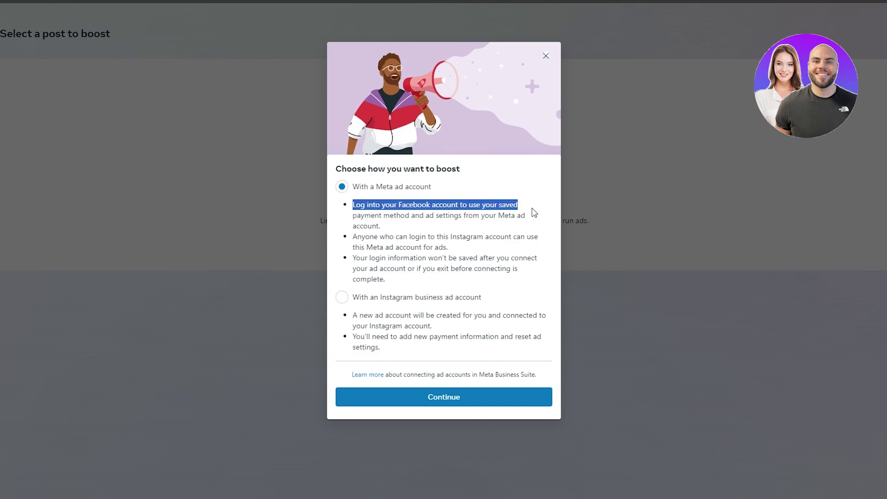
left_click_drag(535, 213, 424, 228)
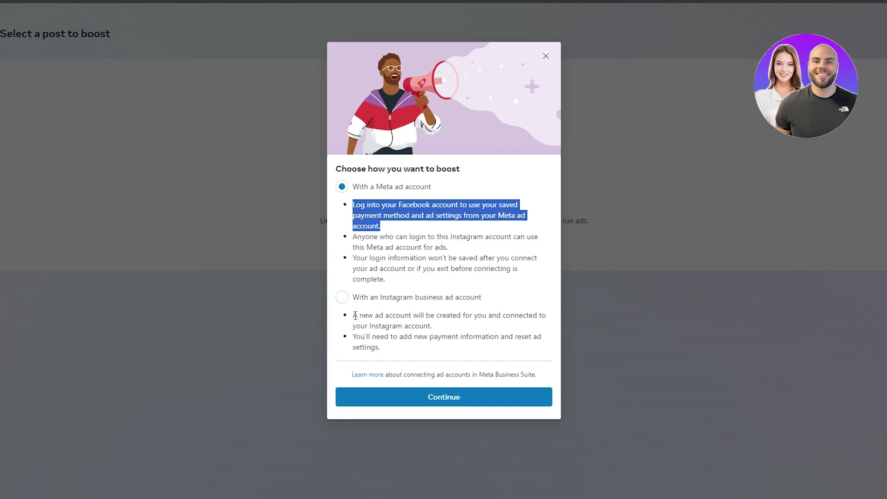
left_click_drag(355, 315, 481, 348)
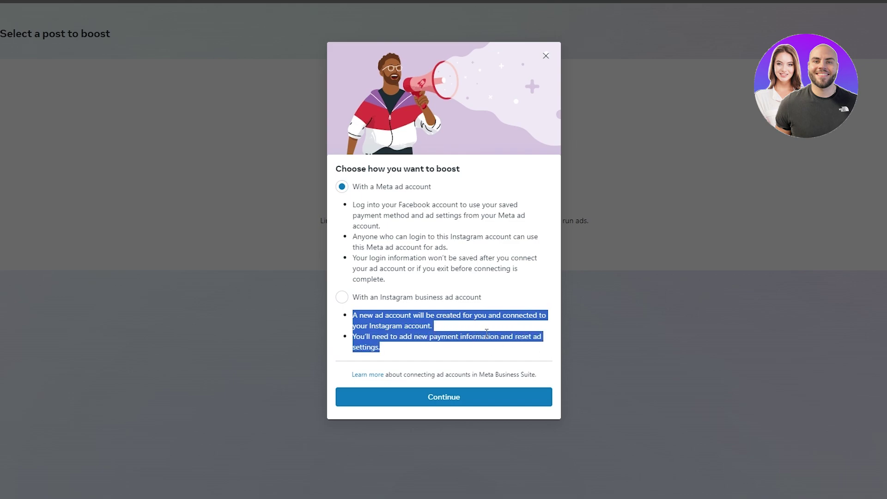
left_click(444, 238)
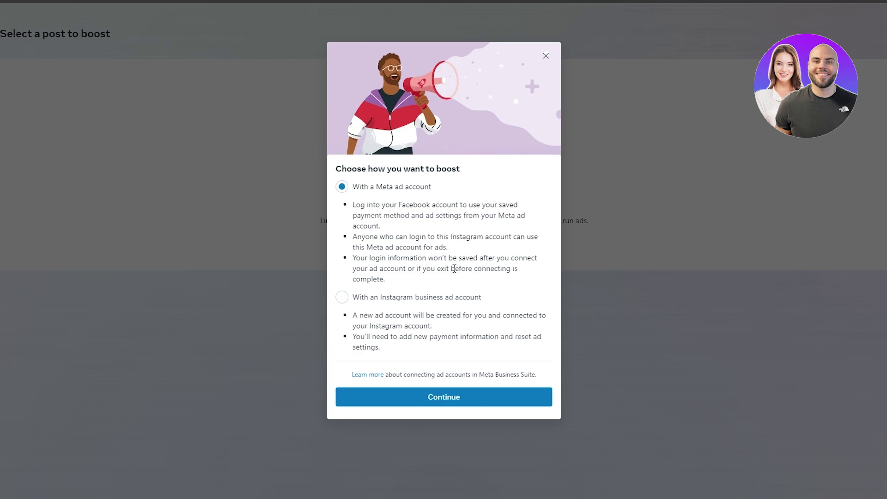
left_click(394, 297)
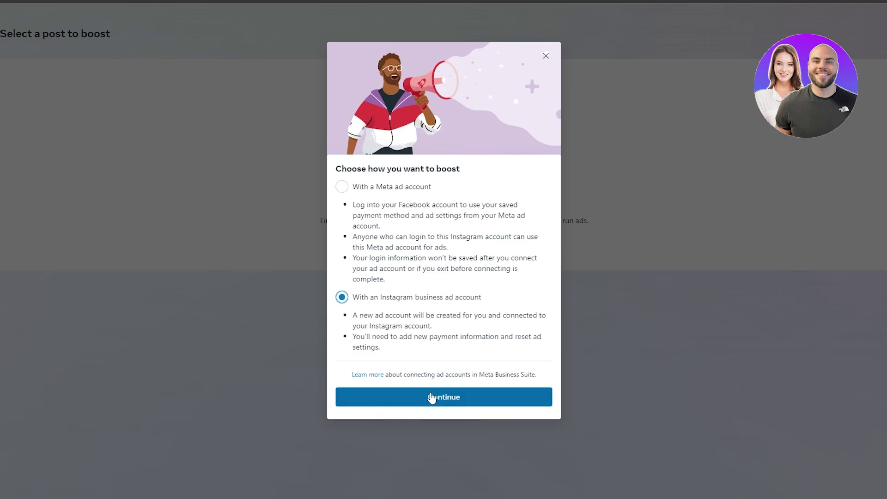
left_click(456, 400)
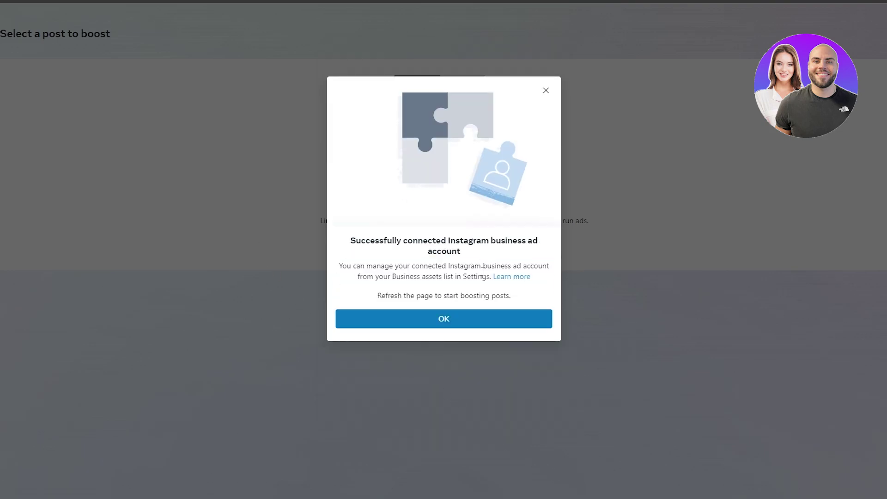
left_click(442, 324)
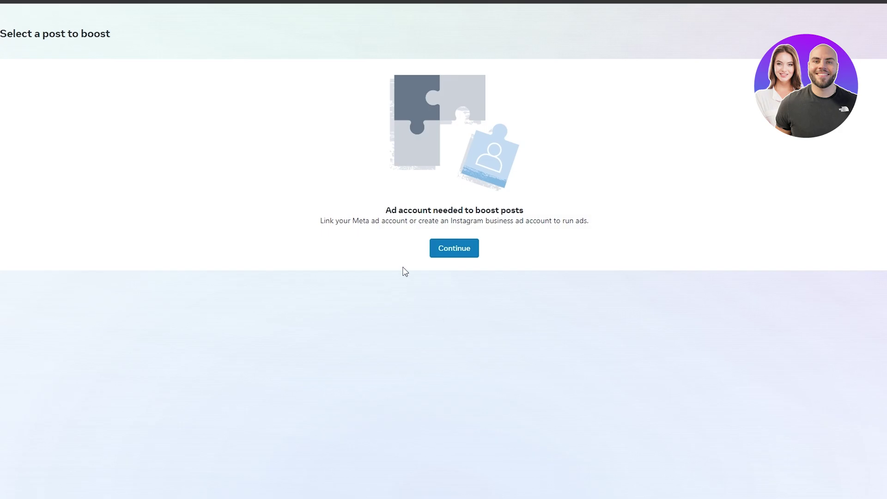
Submit the Instagram business ad account option again for boosting, and open Ads Manager from the Ads section
left_click(449, 249)
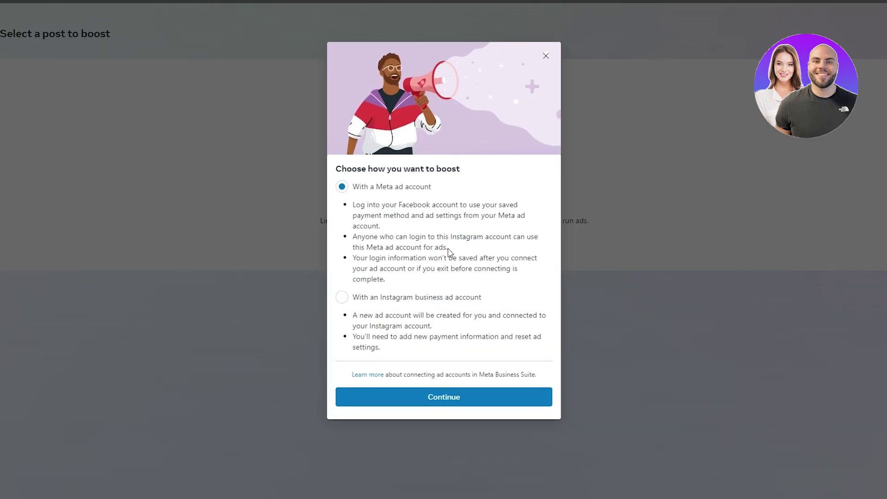
left_click(343, 297)
left_click(437, 396)
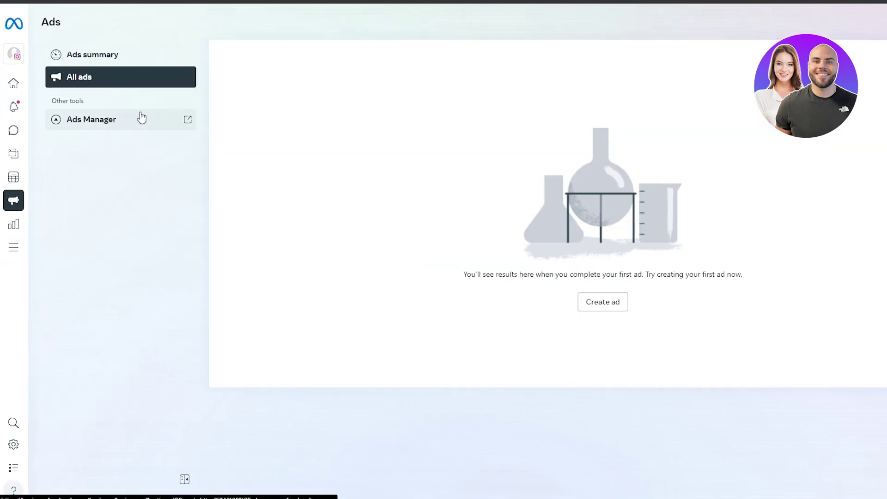
left_click(141, 118)
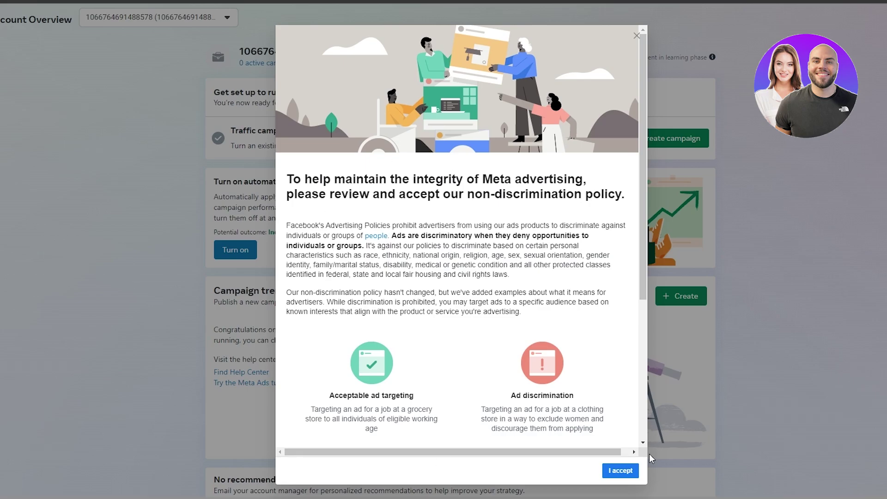
Review and accept Meta's advertising non-discrimination policy, and dismiss the acceptance confirmation
scroll(462, 314, "down", 5)
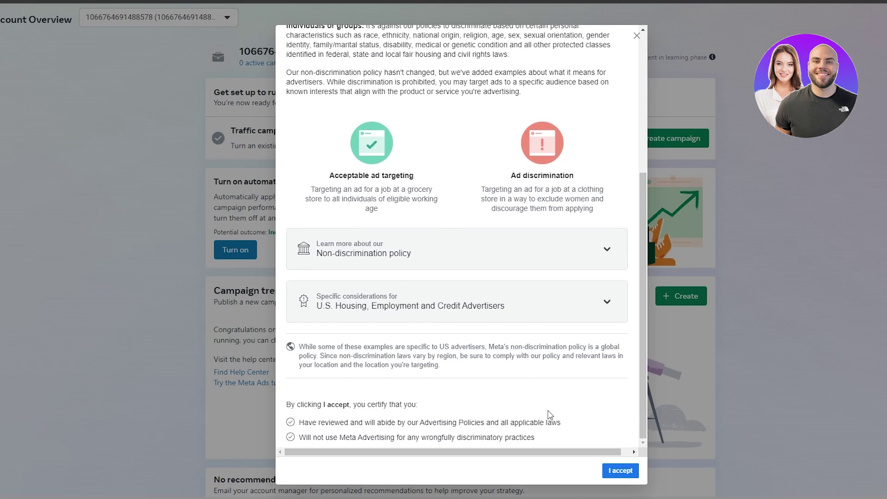
scroll(550, 415, "up", 5)
left_click(632, 477)
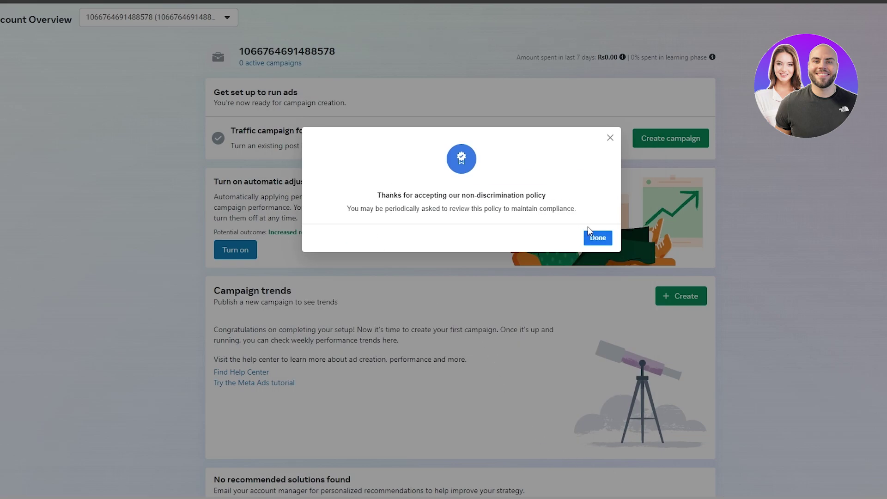
left_click(598, 238)
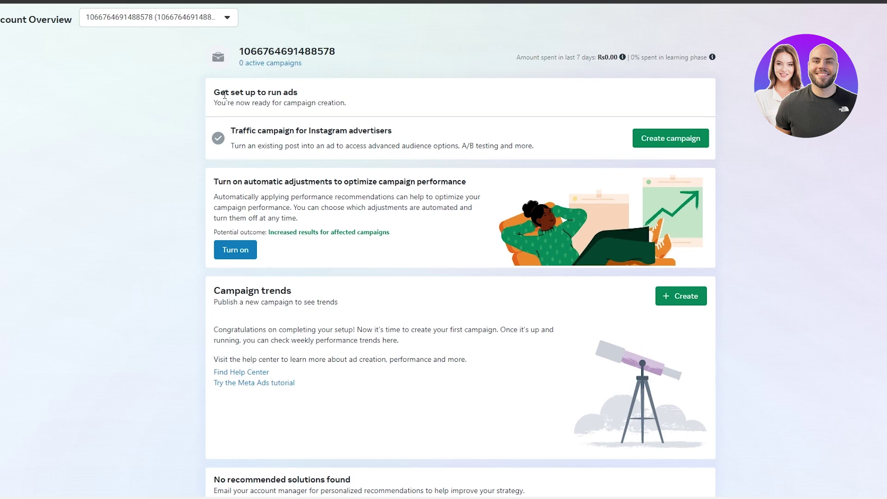
Examine the account overview's ad setup, Instagram traffic campaign, campaign trends and automatic adjustments sections
left_click_drag(219, 91, 319, 93)
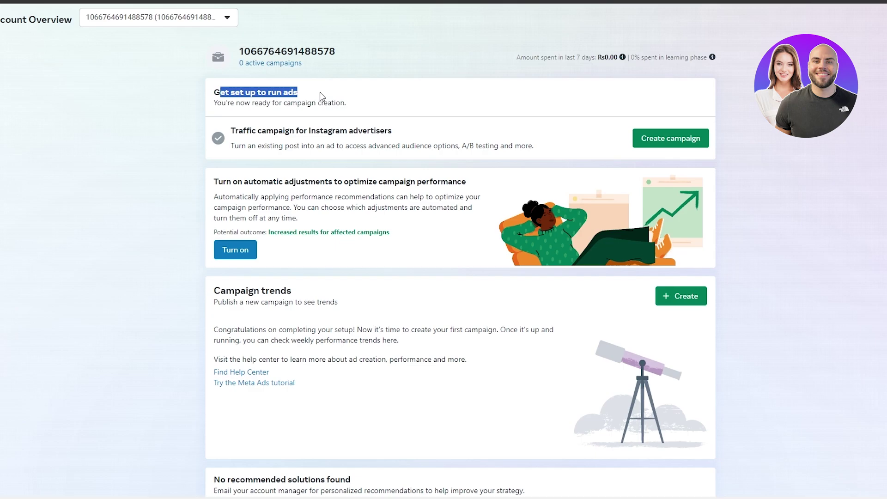
left_click_drag(258, 131, 406, 134)
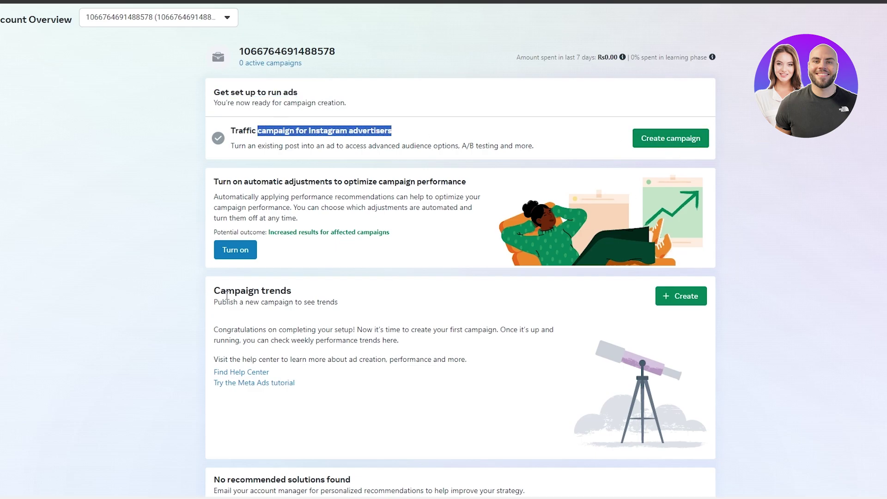
left_click_drag(215, 291, 316, 296)
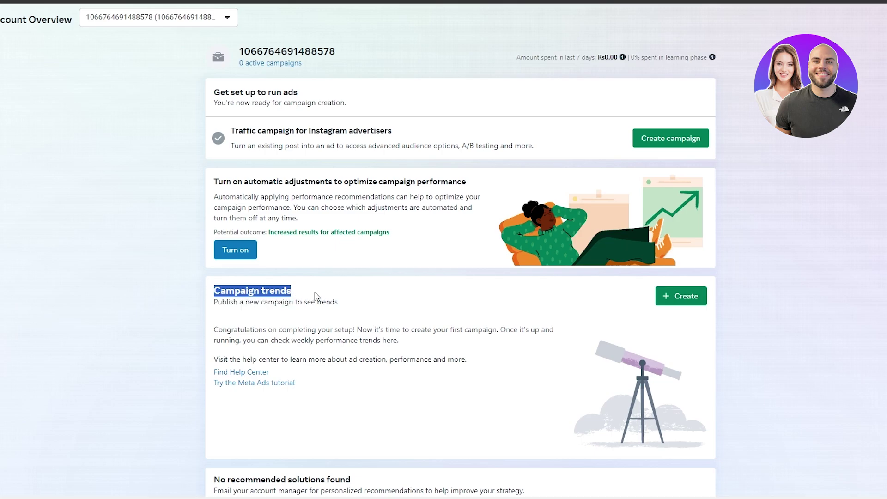
left_click_drag(220, 305, 336, 304)
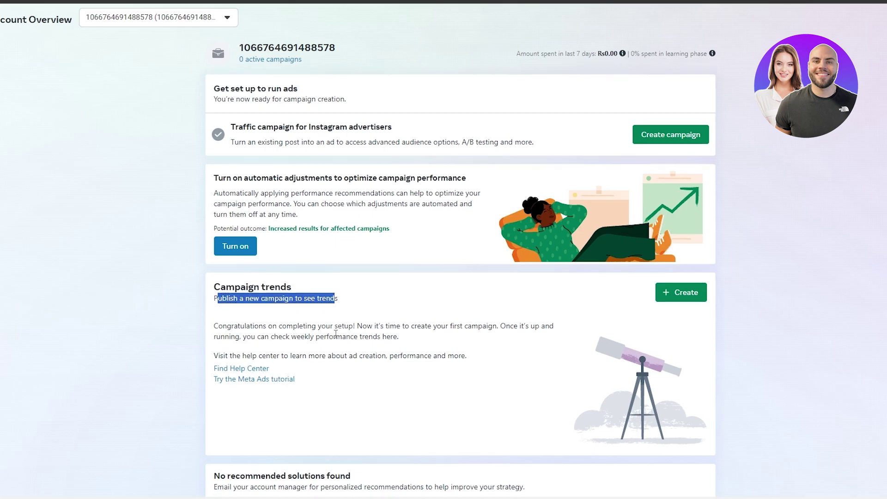
scroll(336, 334, "down", 1)
scroll(336, 334, "up", 1)
left_click_drag(215, 188, 476, 186)
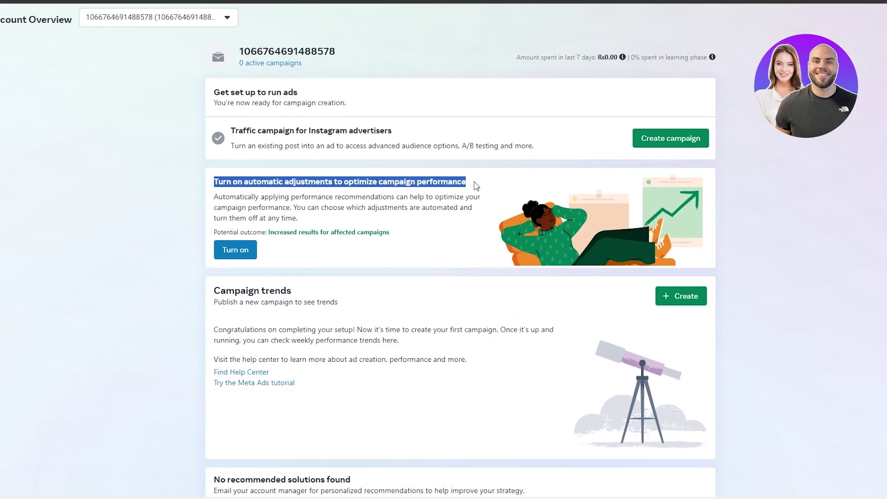
Start creating the Traffic campaign for Instagram advertisers and read its introduction
left_click_drag(258, 132, 387, 132)
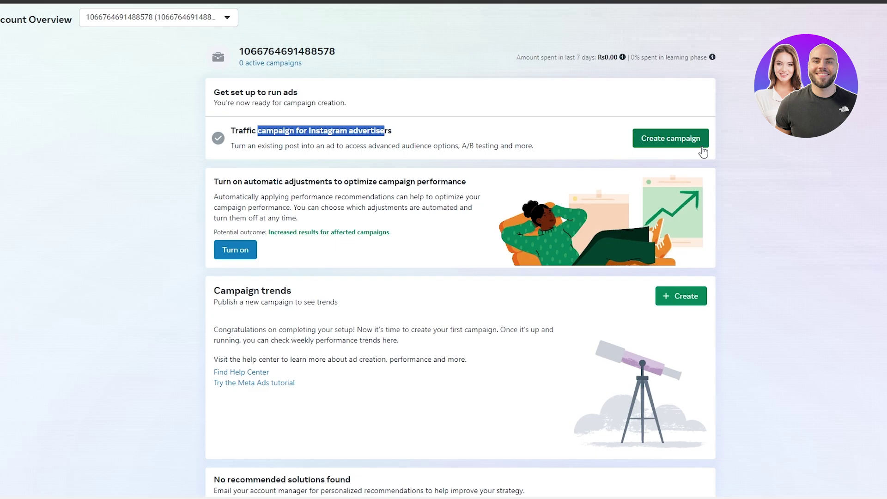
left_click(671, 147)
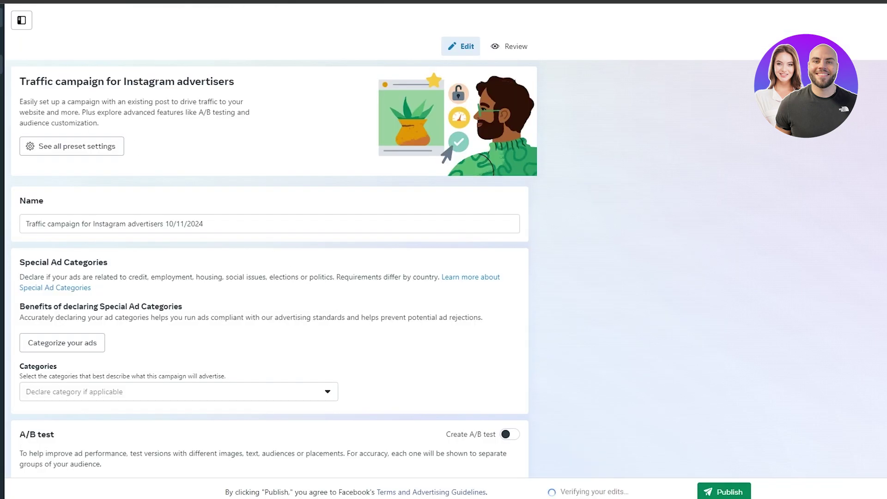
left_click_drag(36, 81, 260, 94)
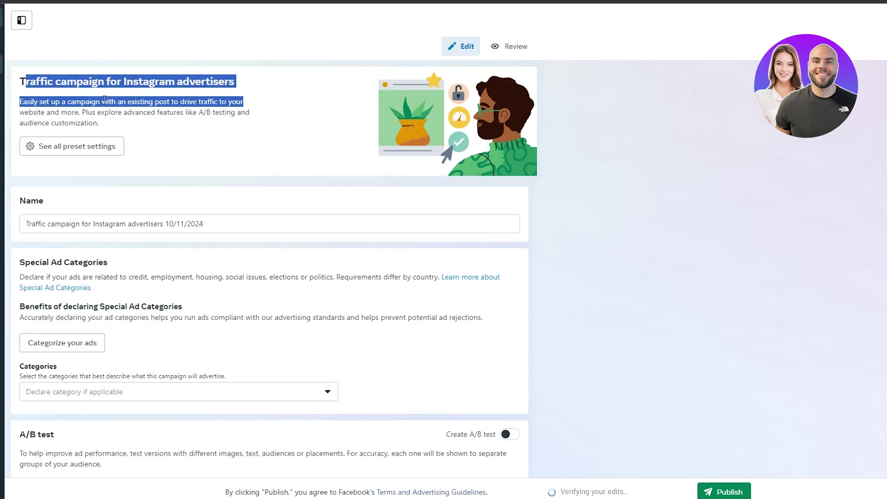
left_click(103, 135)
Remove the date from the campaign name so it reads "Traffic campaign for Instagram advertisers"
left_click_drag(27, 200, 57, 217)
left_click(52, 223)
left_click_drag(204, 224, 164, 225)
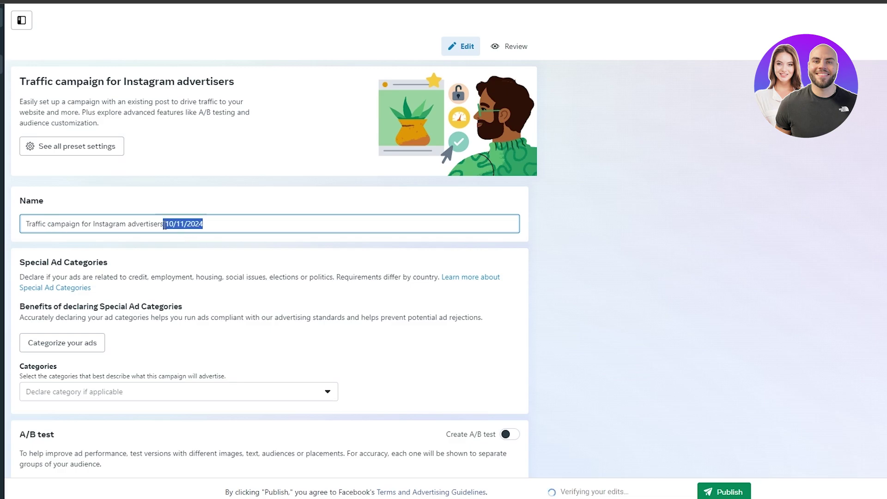
key("BackSpace")
left_click(165, 254)
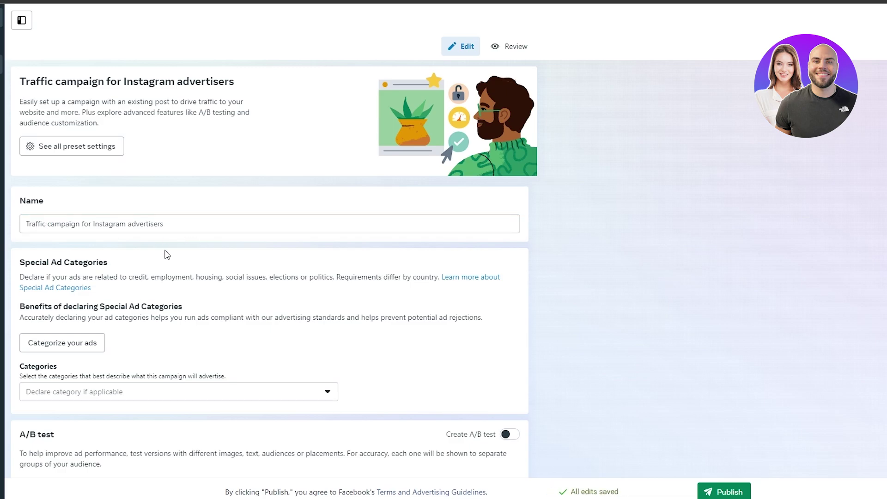
Examine the campaign settings from Special Ad Categories through conversion, budget, audience and placements down to the ad creative
scroll(167, 253, "down", 1)
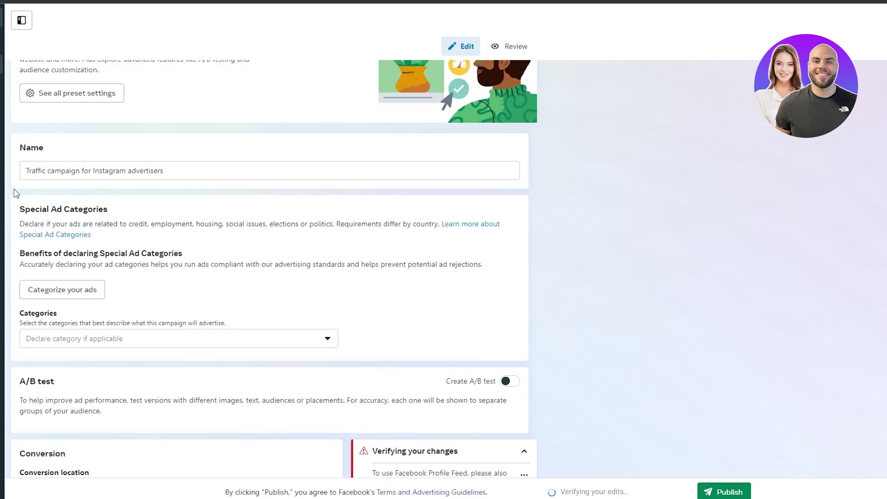
left_click_drag(19, 210, 109, 212)
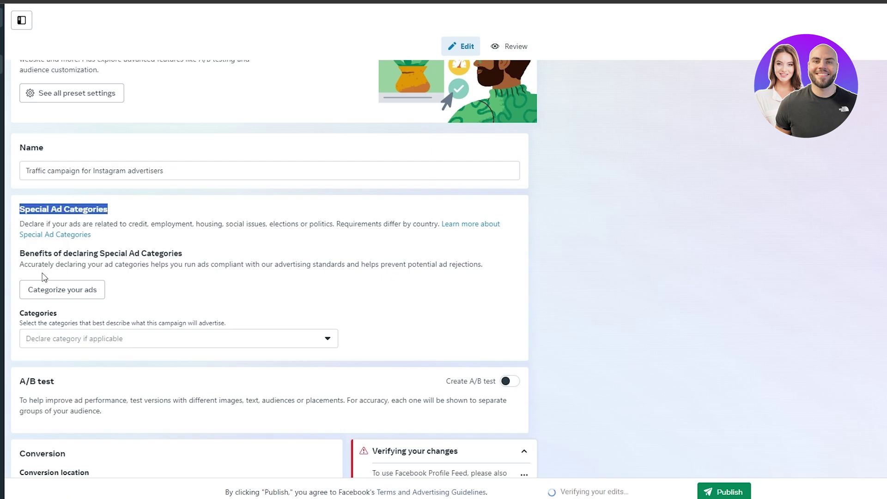
scroll(154, 298, "down", 2)
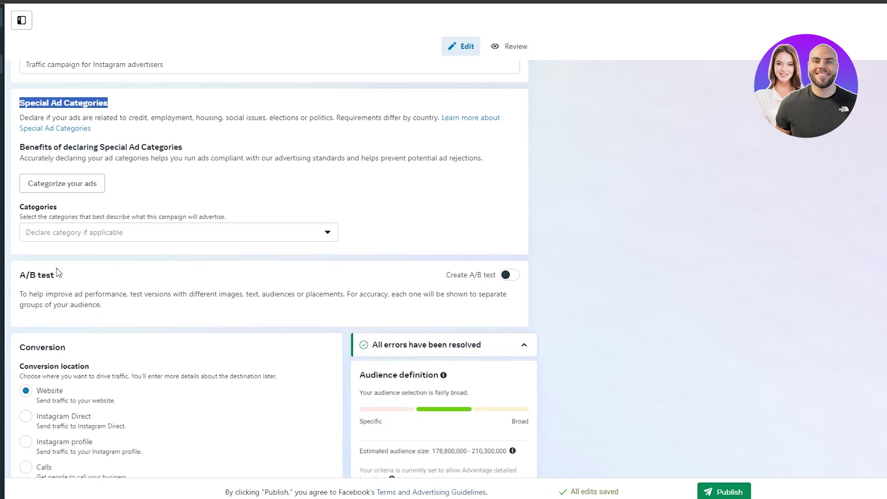
scroll(135, 287, "down", 3)
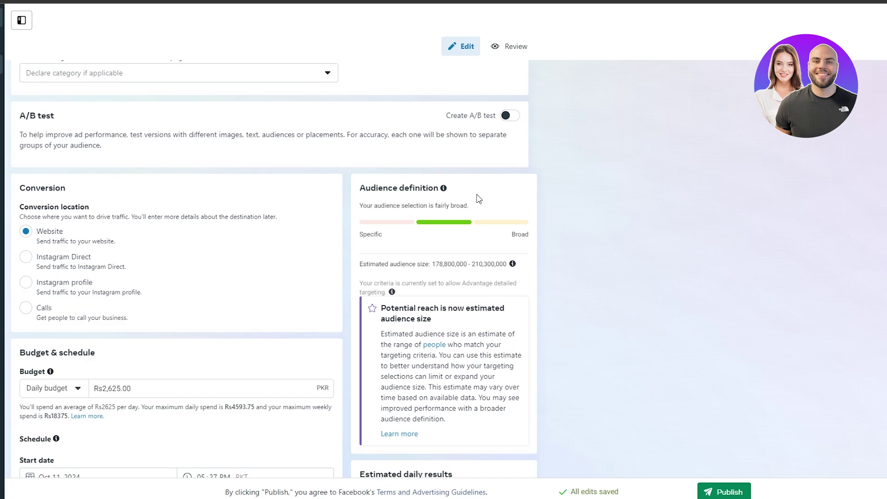
scroll(402, 198, "down", 1)
scroll(402, 199, "down", 1)
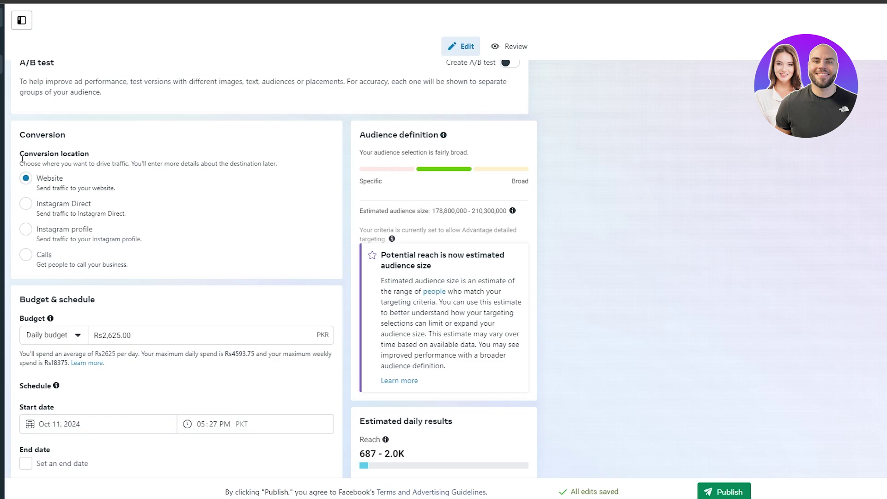
left_click_drag(19, 154, 94, 161)
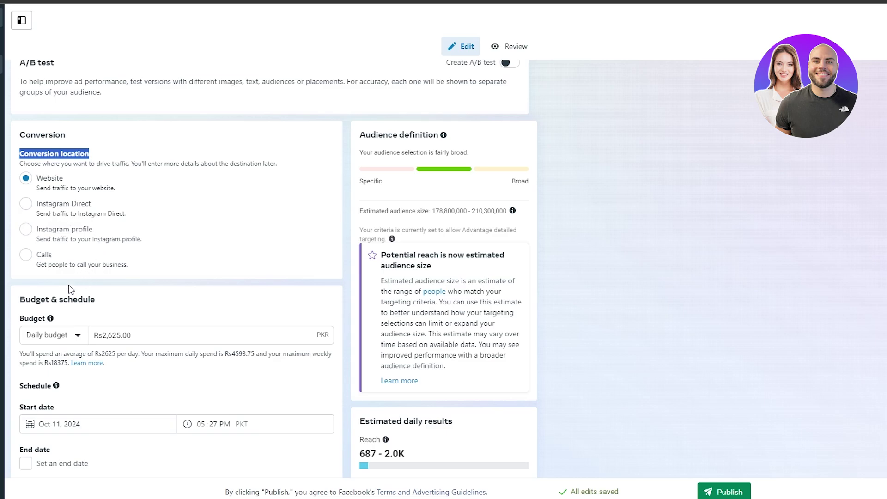
scroll(70, 290, "down", 2)
scroll(152, 301, "down", 2)
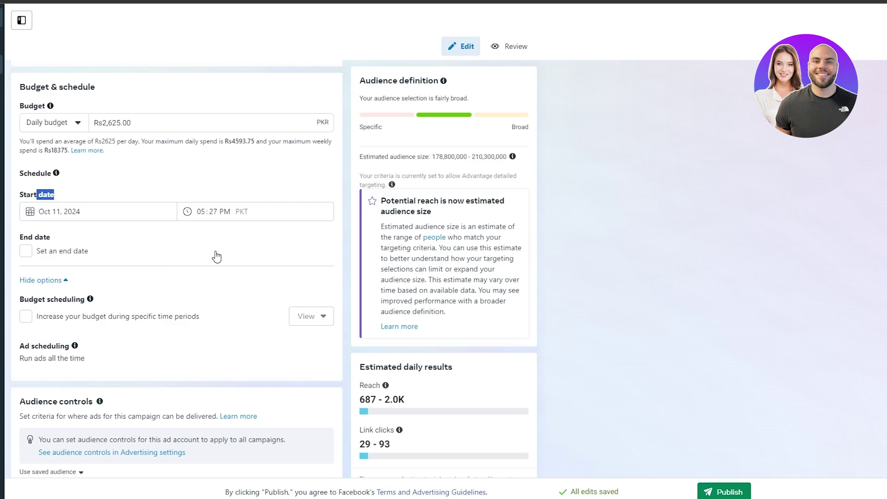
scroll(214, 254, "down", 3)
scroll(118, 458, "down", 3)
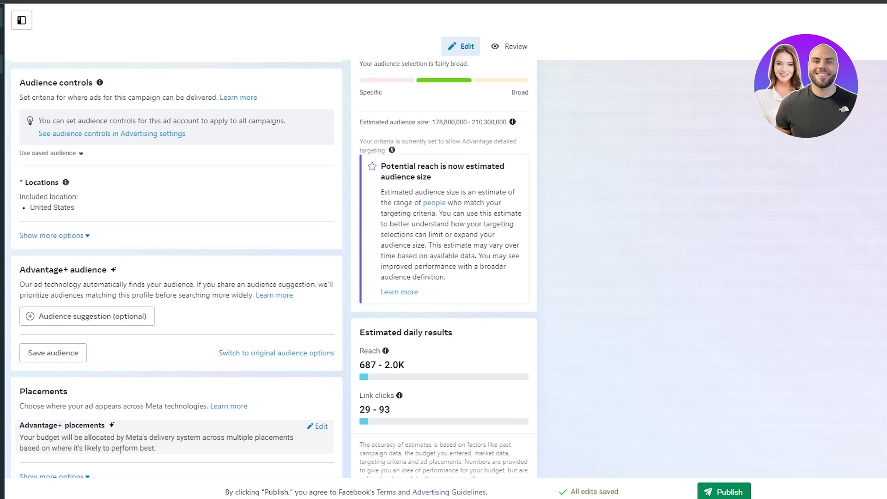
scroll(113, 402, "down", 2)
scroll(114, 406, "down", 4)
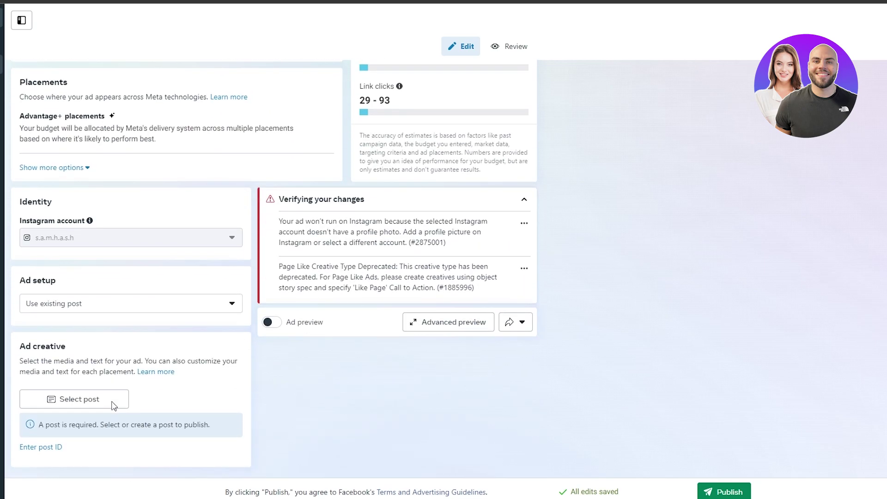
View all preset settings of the campaign and close the overview
scroll(112, 404, "up", 15)
scroll(113, 405, "up", 10)
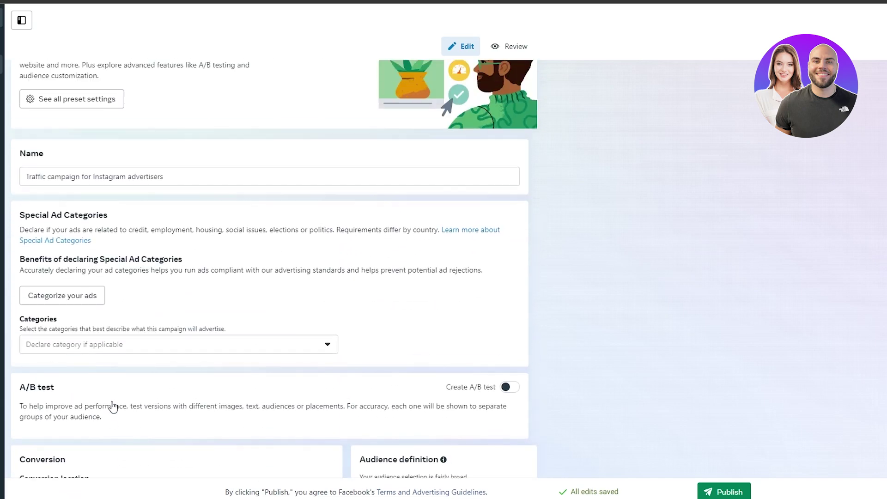
left_click(79, 146)
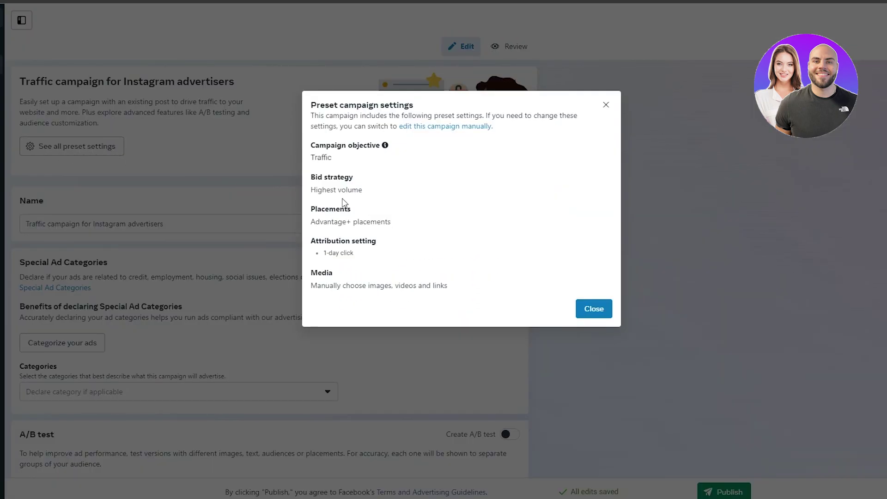
left_click(602, 310)
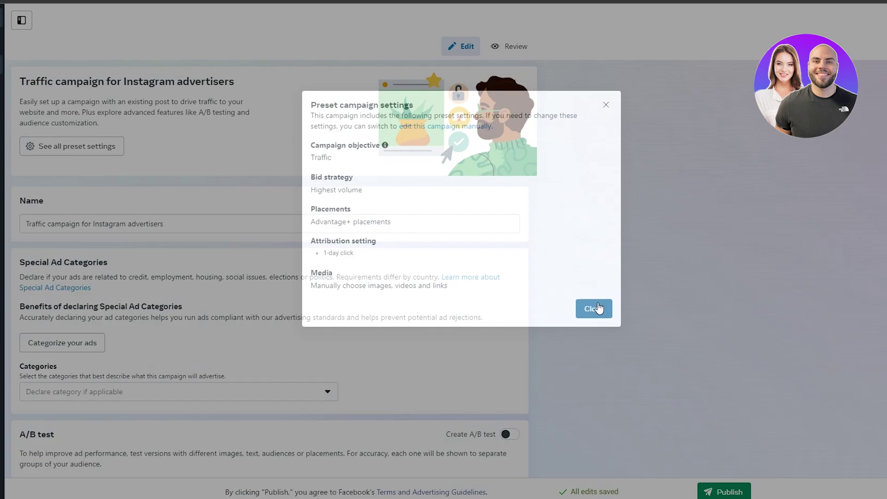
Look through the available Special Ad Categories without declaring one
scroll(41, 199, "down", 3)
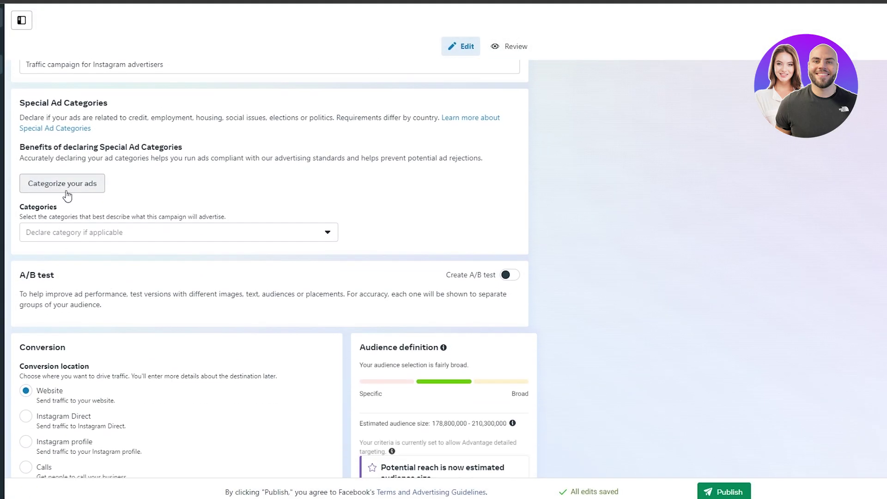
left_click(63, 235)
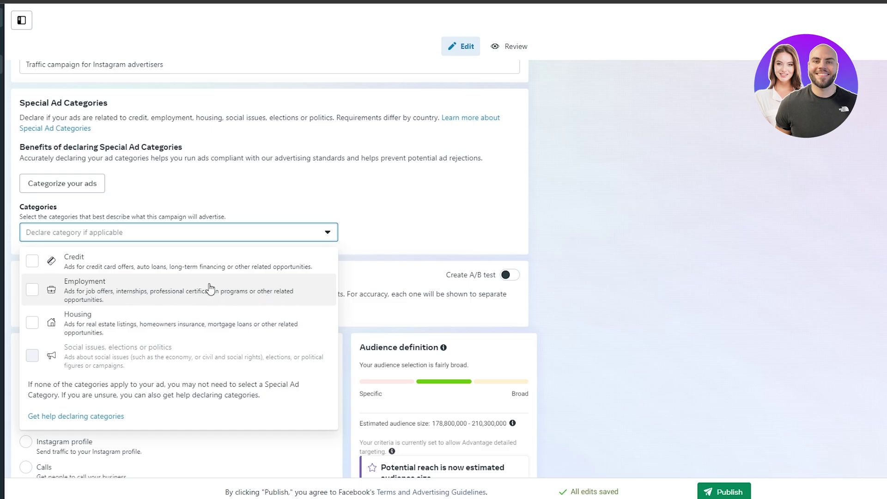
scroll(119, 412, "down", 1)
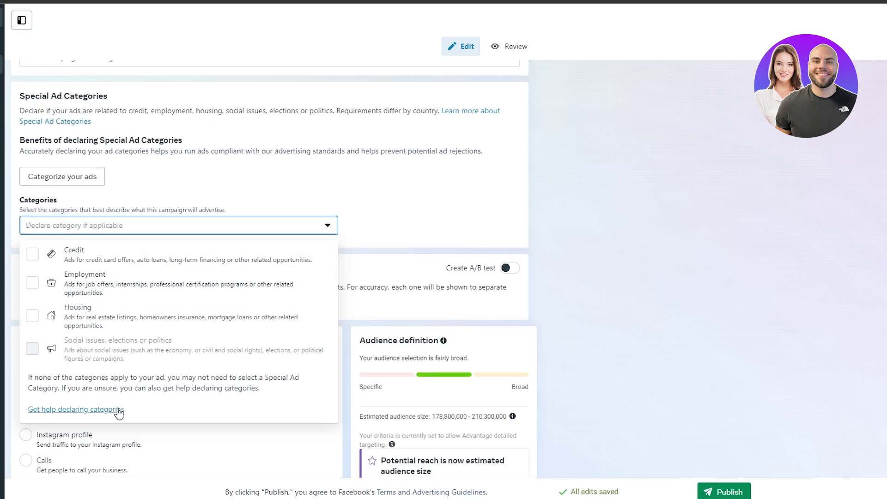
left_click(383, 171)
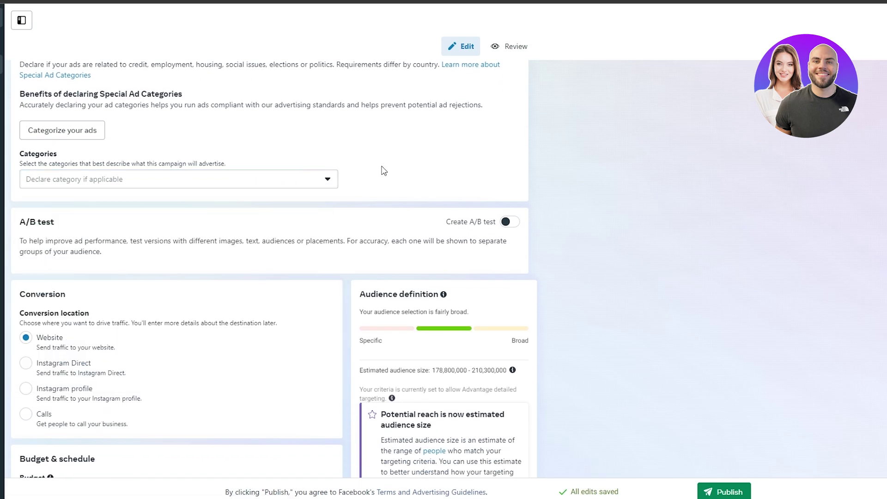
Try Instagram Direct as the campaign's conversion location, and switch the location back to Website
scroll(158, 261, "down", 2)
left_click_drag(26, 187, 84, 196)
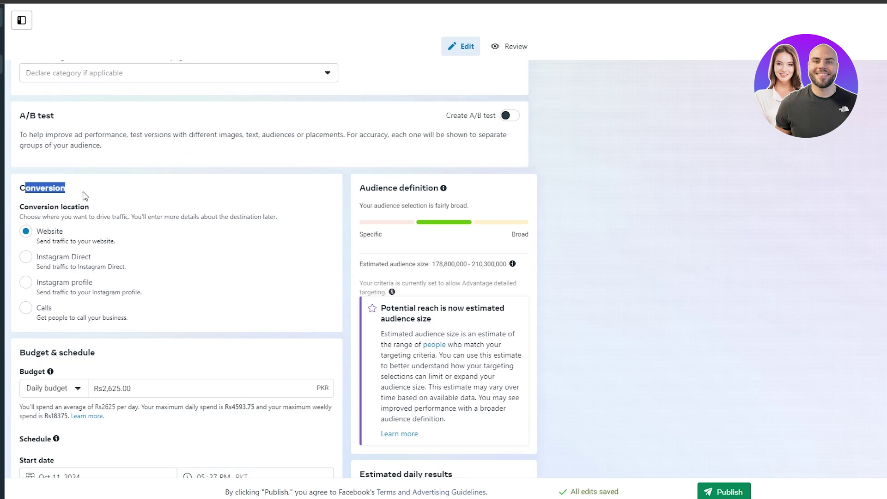
left_click_drag(28, 207, 162, 228)
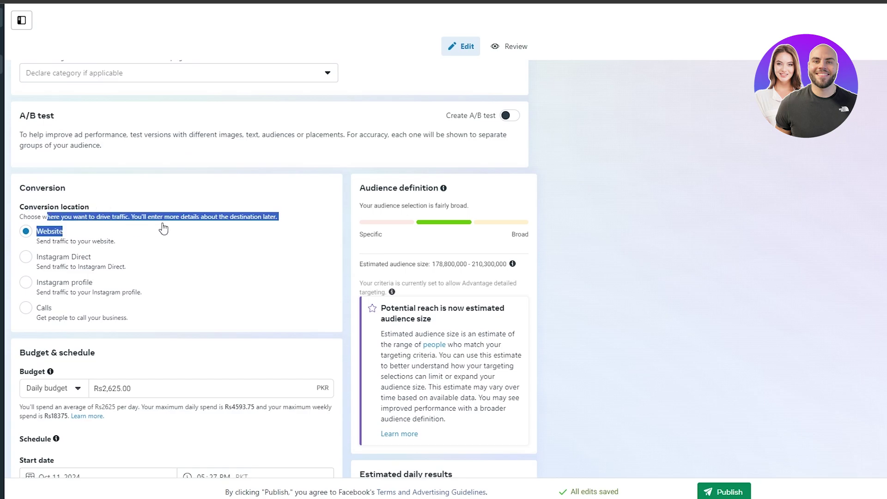
left_click(73, 269)
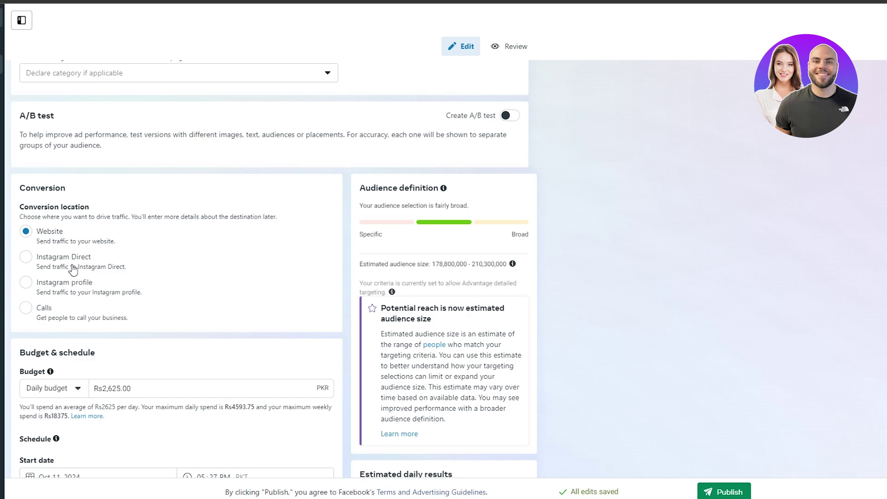
left_click(73, 269)
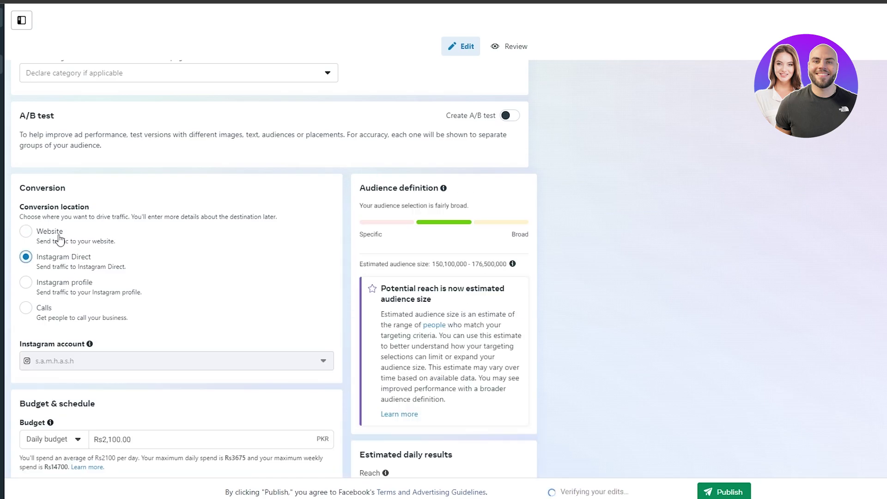
left_click(60, 238)
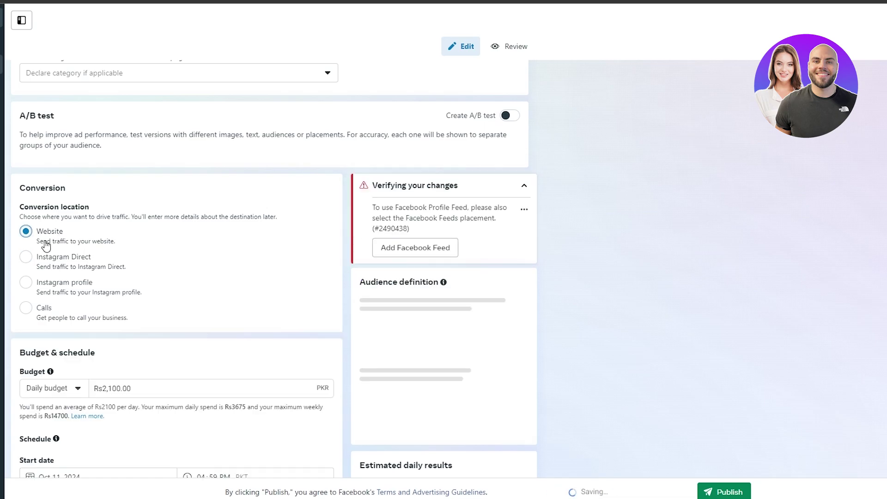
scroll(180, 211, "down", 3)
scroll(178, 215, "up", 3)
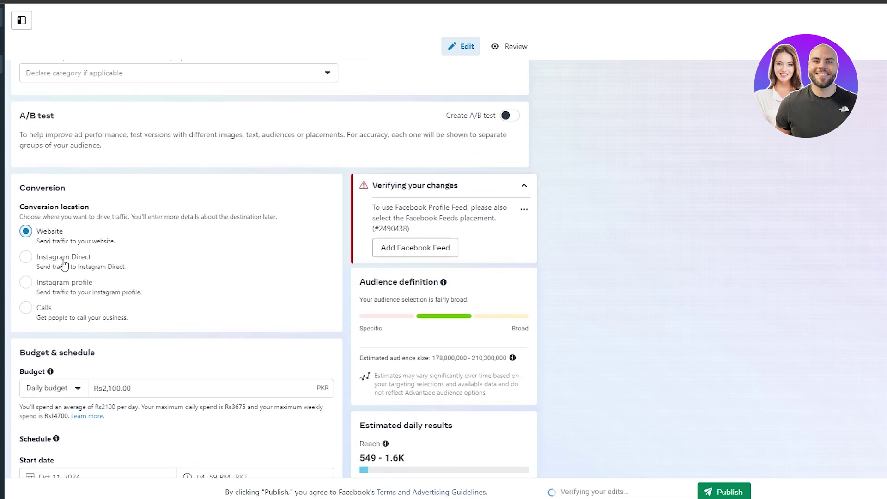
Try Instagram Direct, Instagram profile and Calls as the conversion location, and switch the location back to Website
left_click(64, 264)
scroll(64, 273, "down", 2)
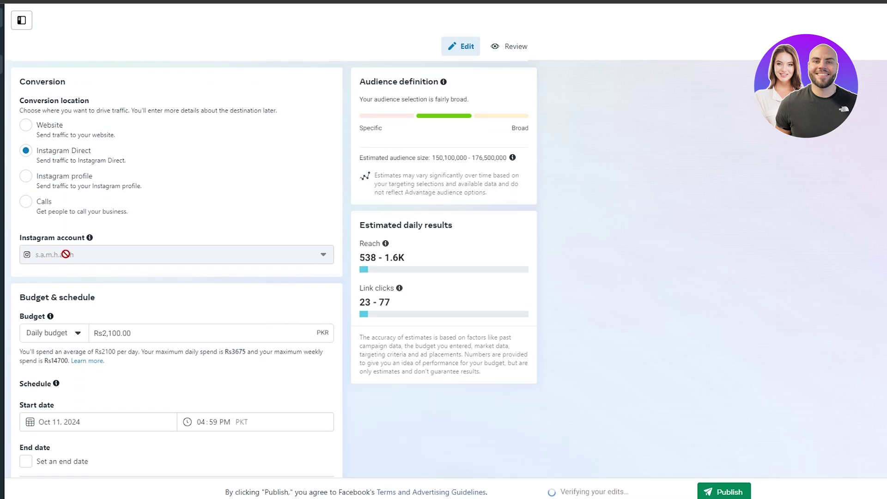
scroll(85, 370, "down", 1)
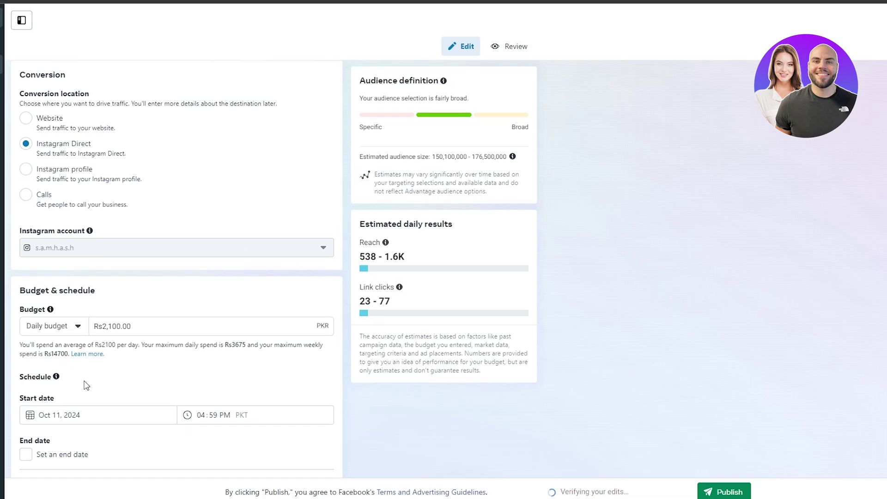
scroll(67, 194, "up", 1)
left_click(66, 194)
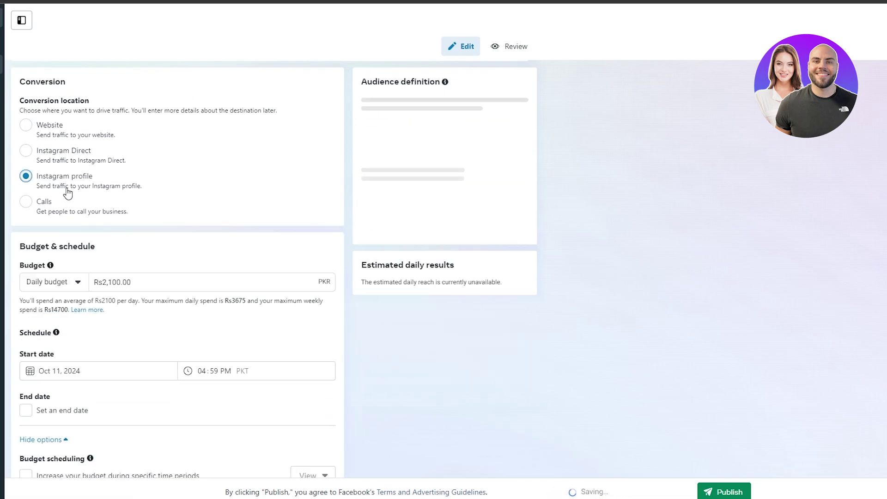
left_click(34, 208)
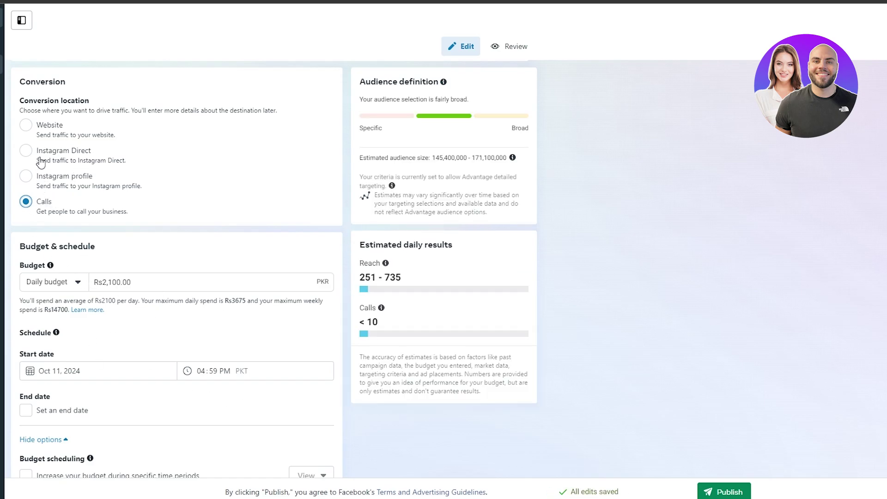
left_click(59, 140)
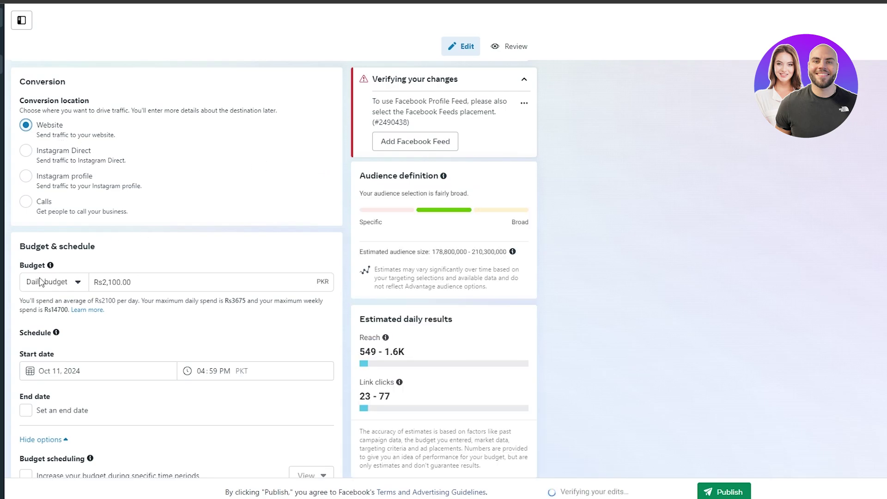
Examine the budget, schedule, budget scheduling and ad scheduling settings down to the audience controls and locations
left_click(168, 297)
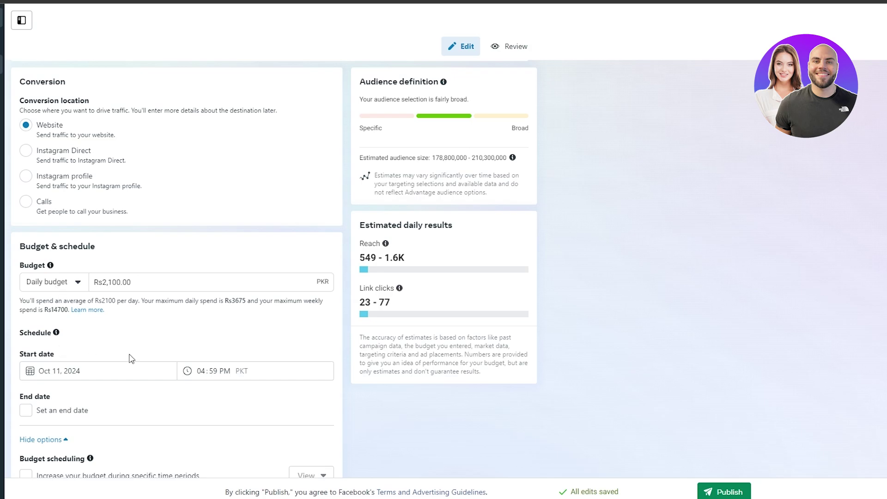
scroll(174, 337, "down", 5)
scroll(180, 308, "up", 4)
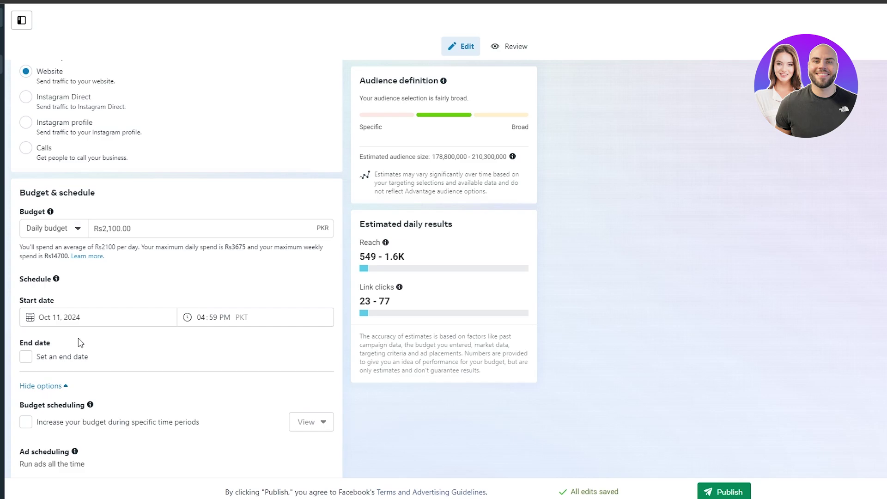
scroll(78, 342, "down", 3)
left_click_drag(29, 310, 194, 328)
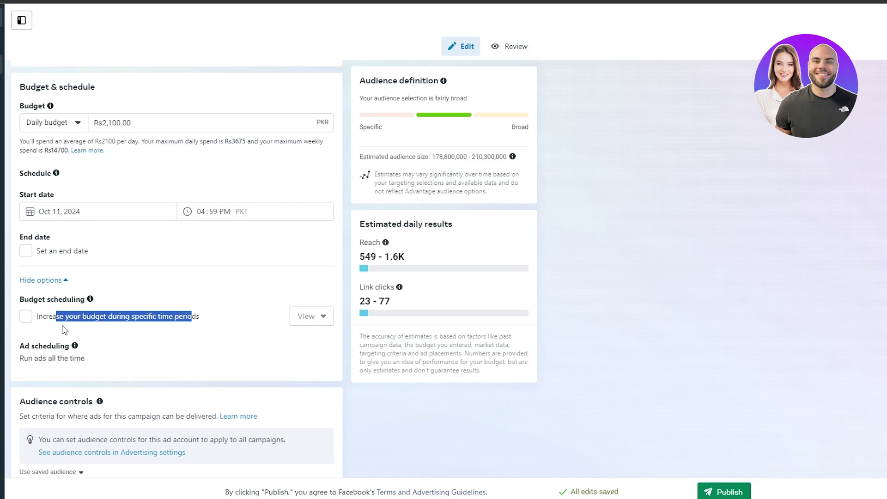
scroll(72, 333, "down", 1)
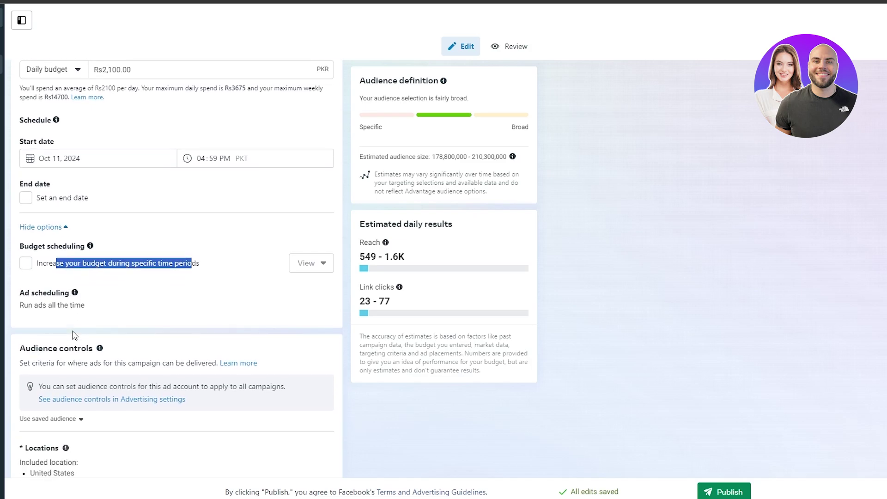
scroll(73, 334, "down", 2)
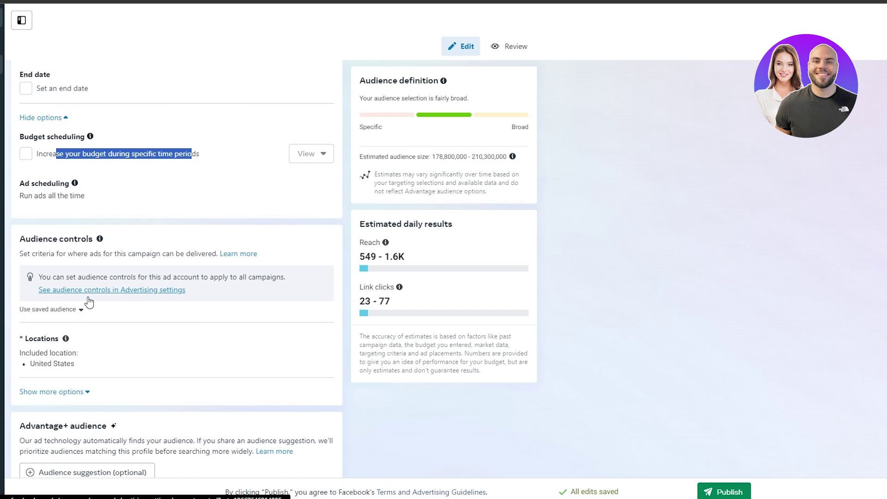
scroll(93, 298, "down", 1)
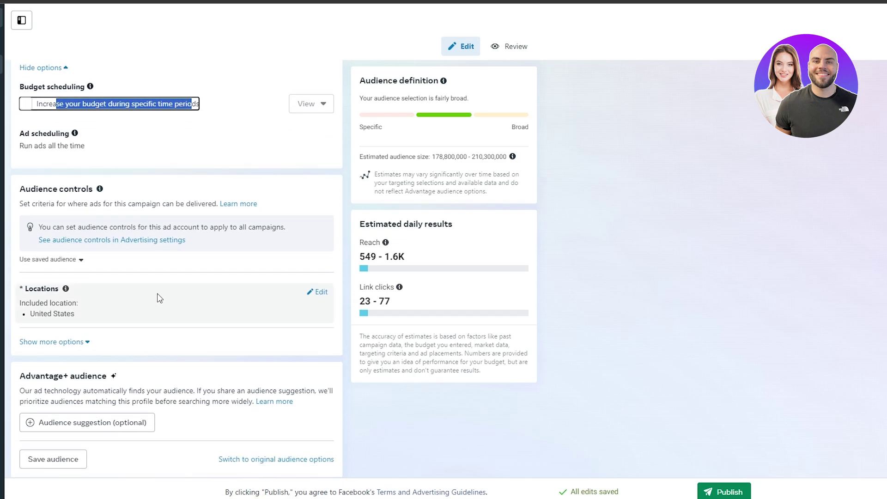
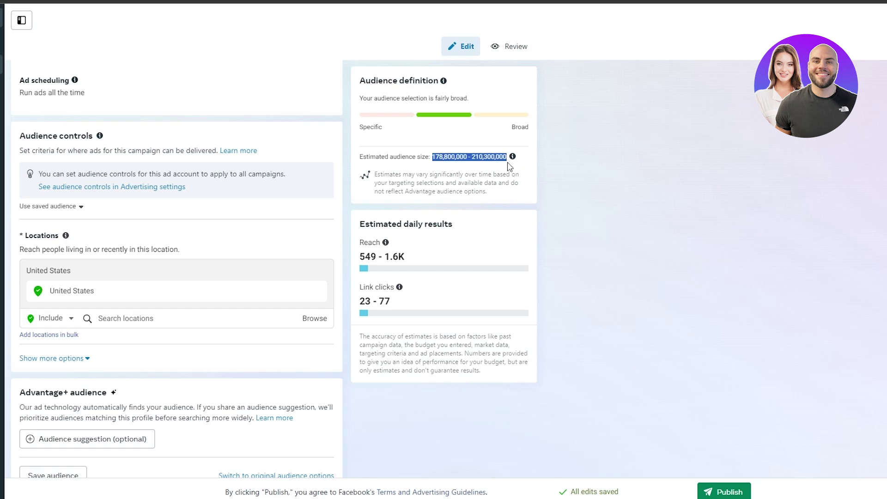
Change the audience location from United States to the city of Boston, New York
left_click(472, 157)
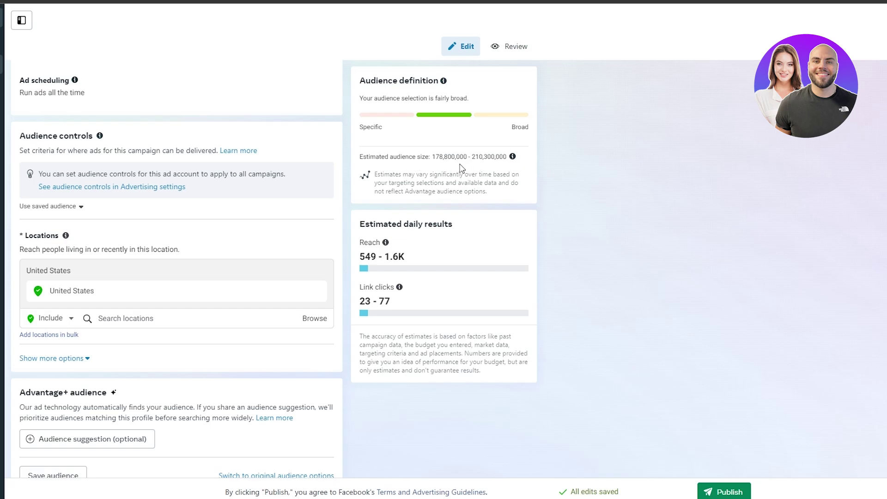
left_click_drag(434, 157, 517, 163)
left_click(517, 167)
left_click(127, 296)
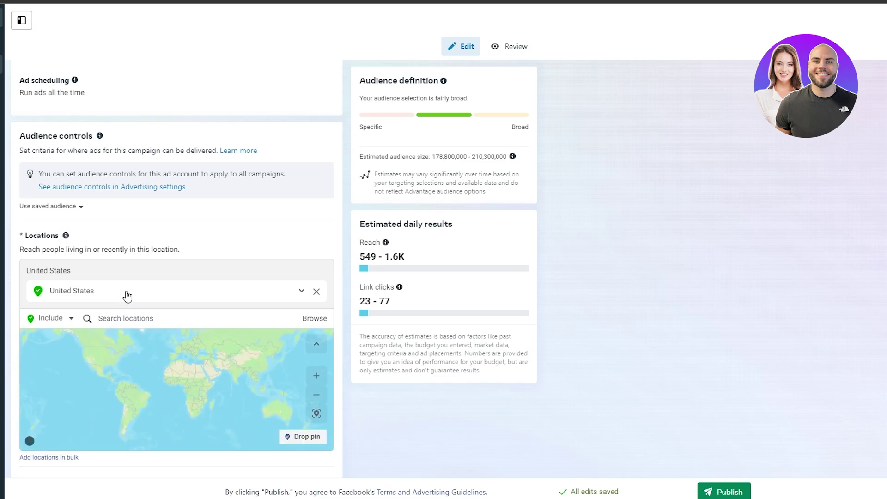
left_click(317, 296)
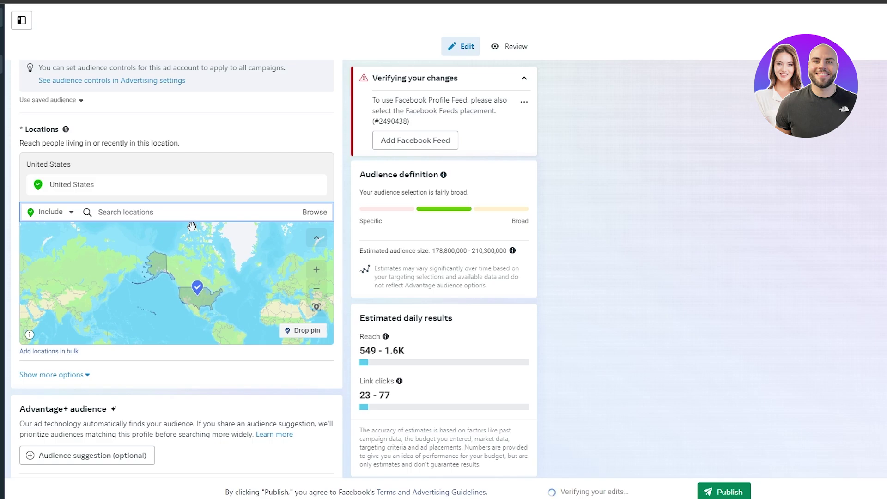
type("Boston")
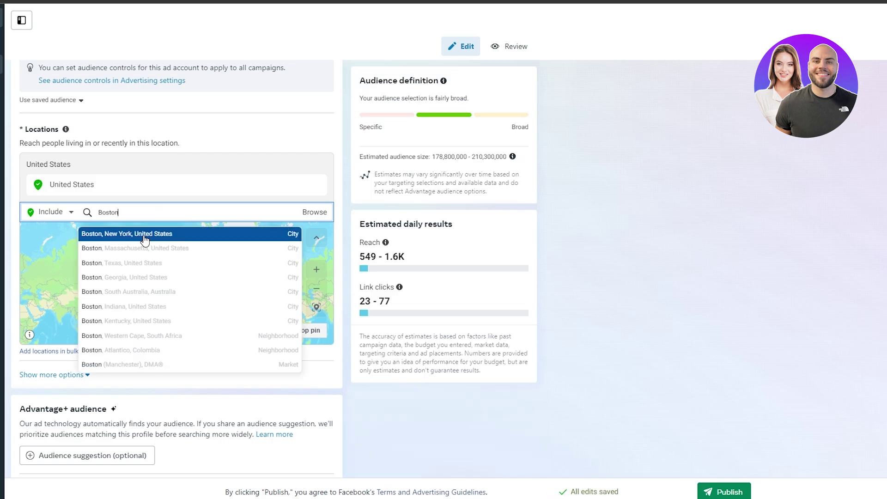
left_click(144, 234)
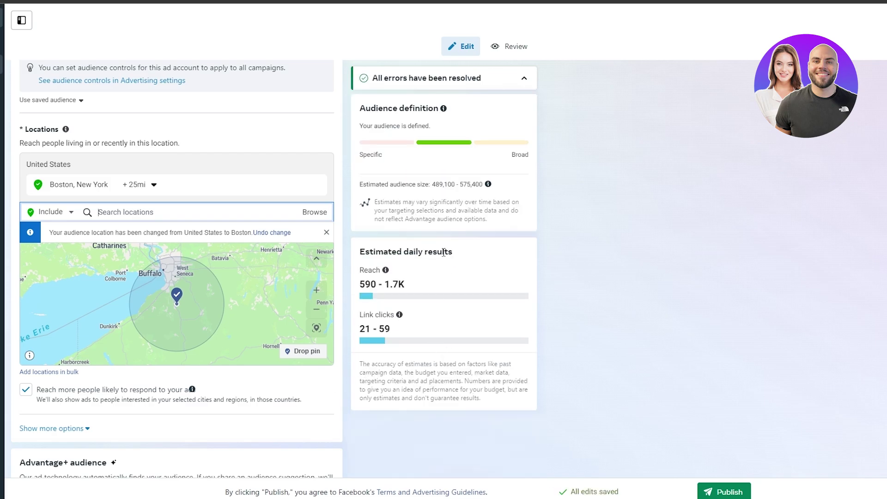
Examine the estimated daily results and audience size for Boston, and inspect the surrounding area on the location map
left_click_drag(361, 290, 411, 290)
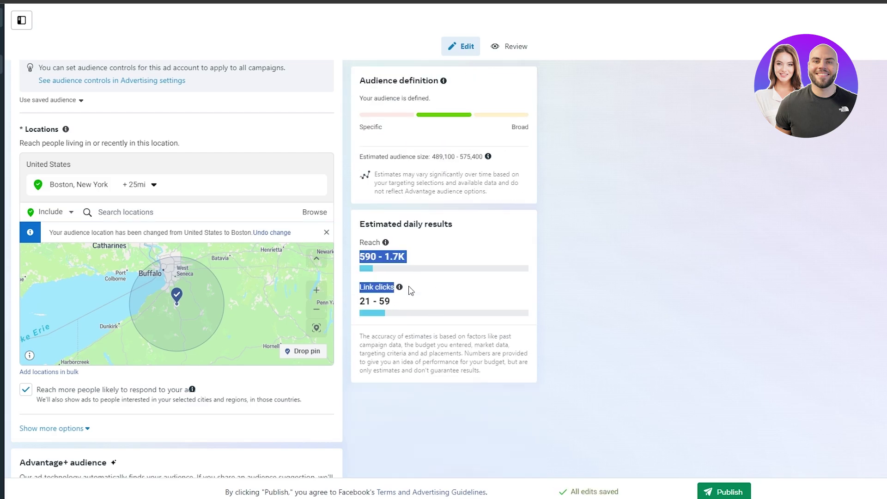
left_click(456, 241)
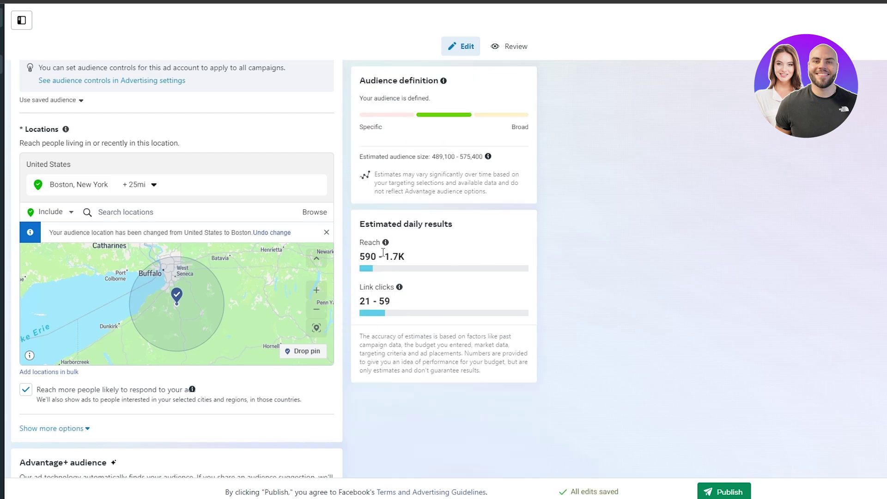
left_click_drag(360, 262, 428, 266)
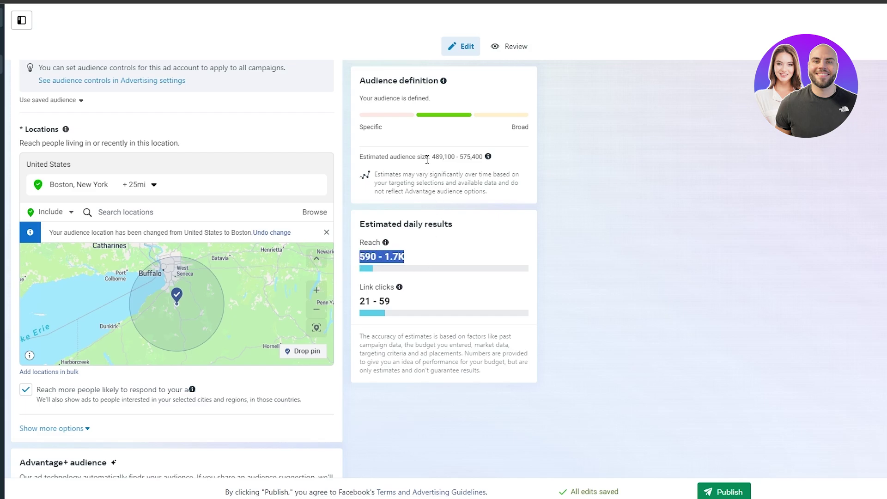
left_click_drag(427, 160, 484, 160)
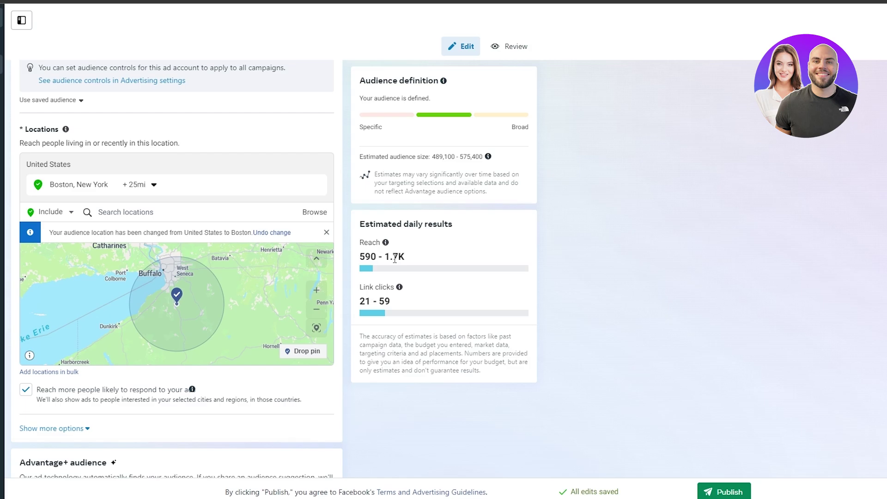
scroll(176, 304, "up", 2)
scroll(222, 291, "up", 2)
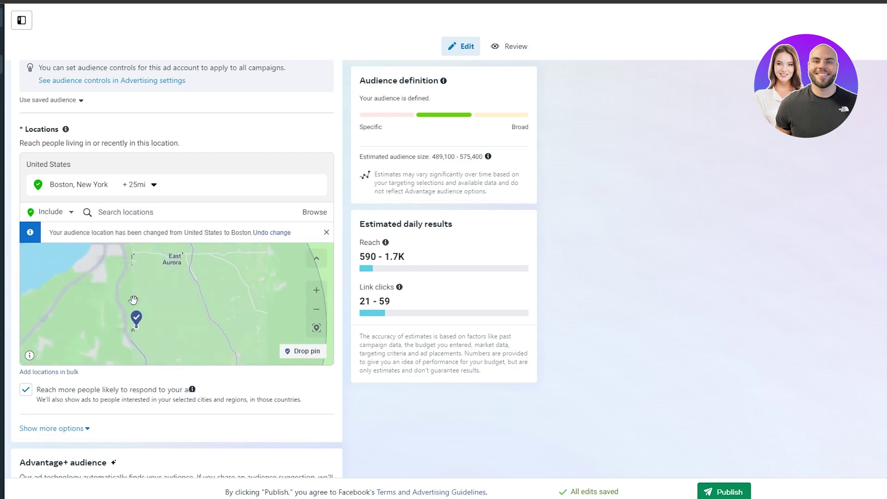
left_click_drag(133, 301, 240, 277)
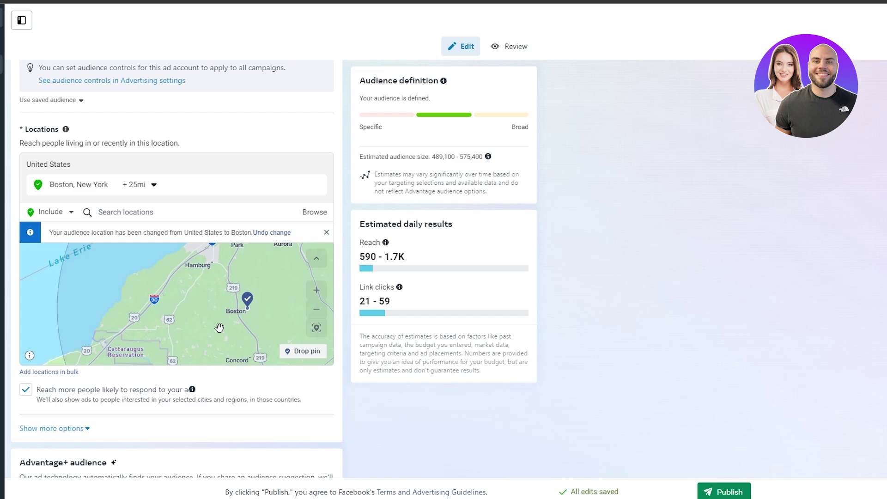
left_click_drag(219, 327, 208, 302)
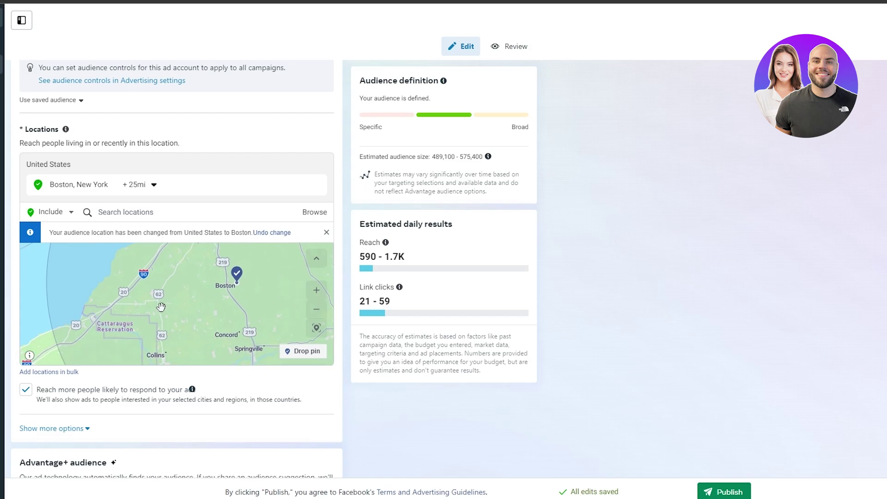
Add Hamburg, New York, as another included location and drop a pin near Collins on the map
left_click(105, 213)
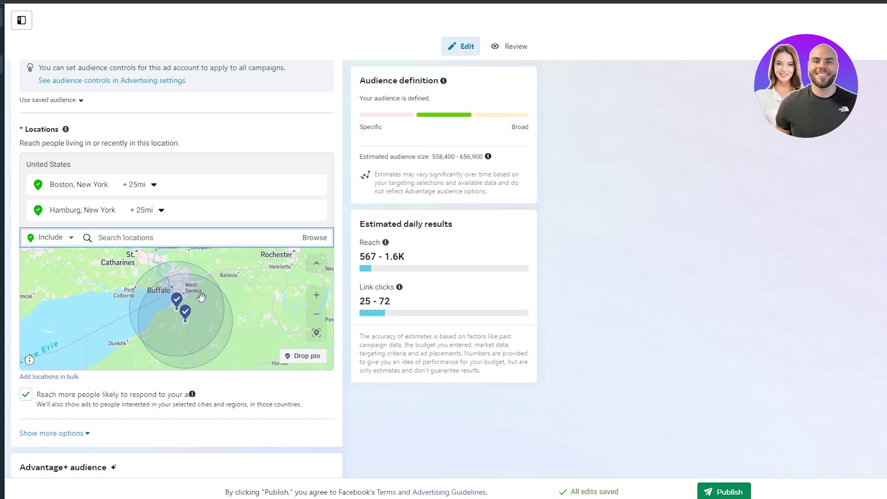
scroll(202, 298, "up", 5)
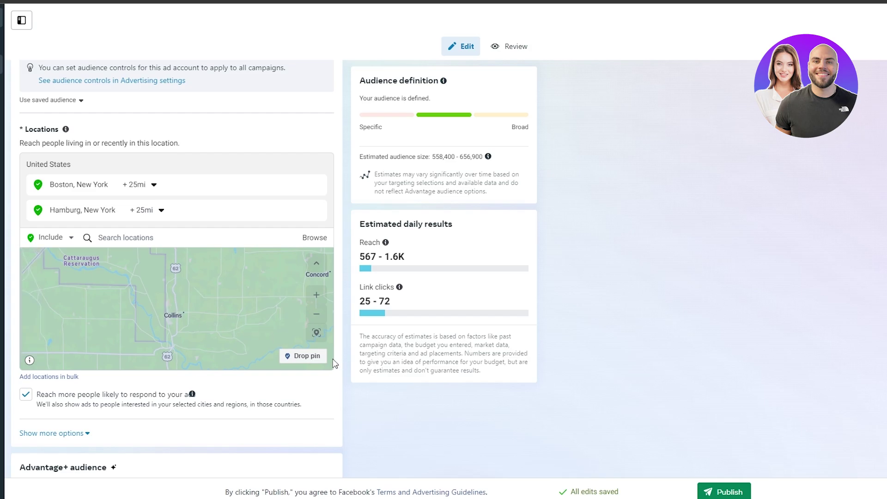
left_click(304, 356)
Reduce the targeting radius to 17 miles for Hamburg and Boston, and to 3 miles for the dropped pin
left_click(147, 236)
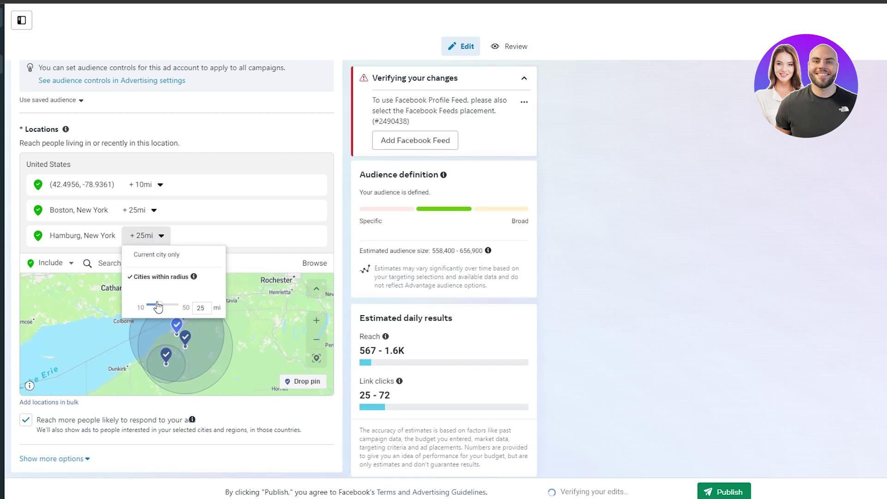
left_click_drag(159, 305, 152, 306)
left_click(146, 236)
left_click(141, 214)
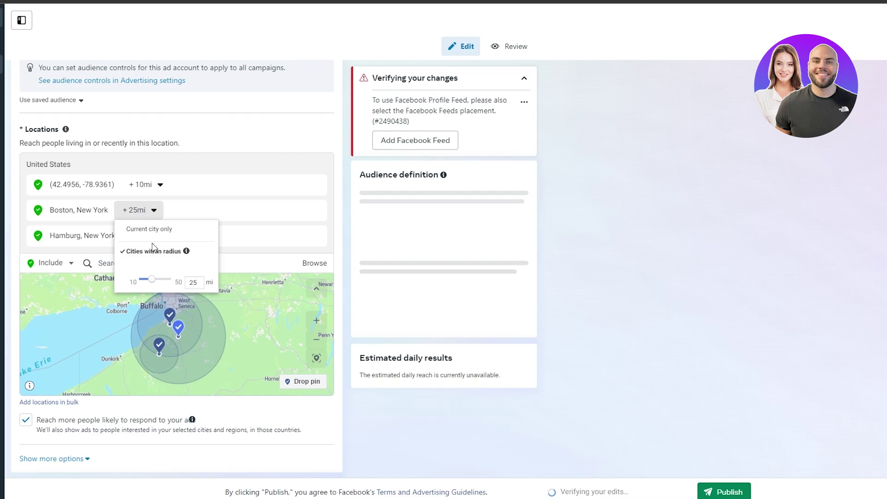
left_click_drag(148, 283, 145, 282)
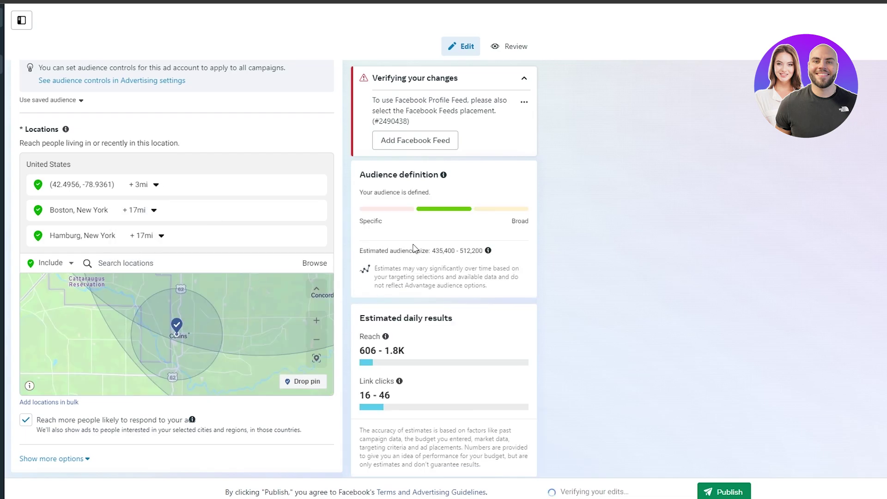
Review the updated audience estimates and location map, and look over the settings from budget and schedule down to placements
left_click_drag(367, 283, 405, 289)
left_click(369, 258)
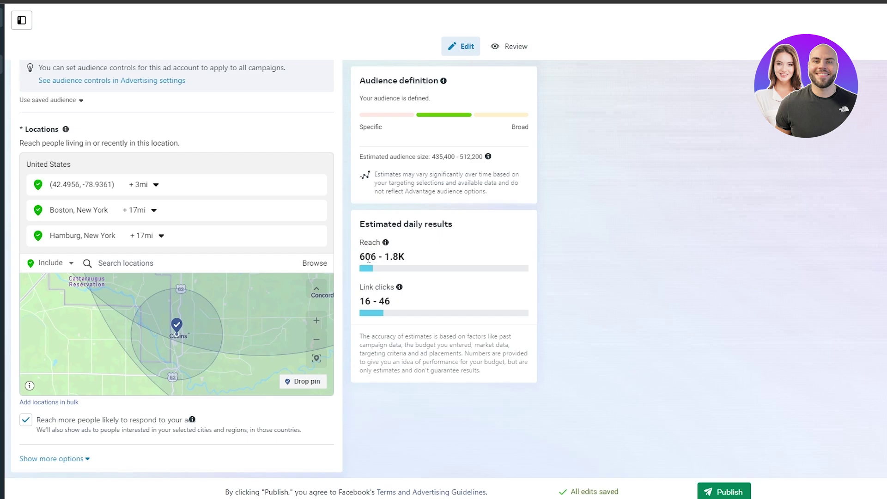
scroll(368, 258, "down", 1)
scroll(396, 155, "down", 1)
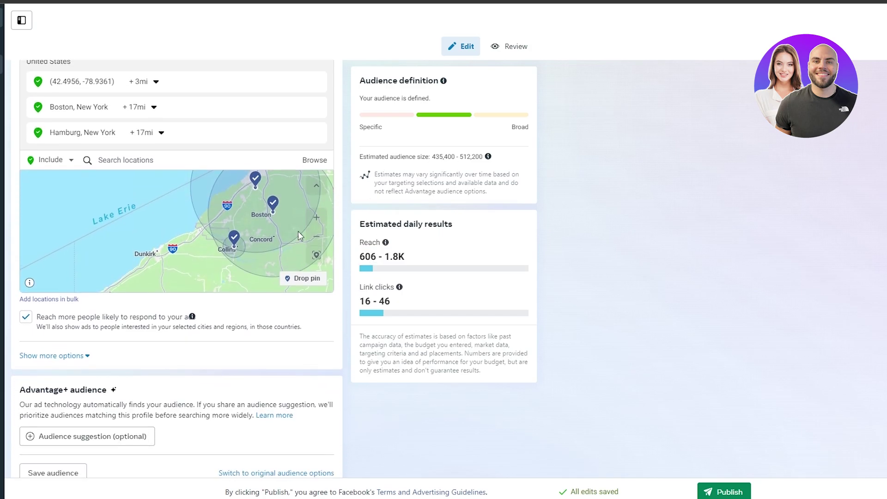
scroll(324, 372, "up", 5)
scroll(323, 372, "up", 5)
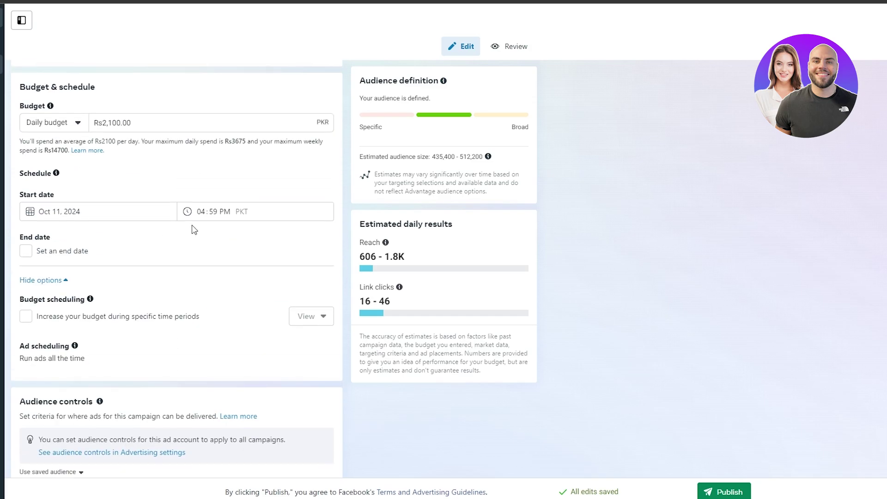
scroll(202, 236, "down", 10)
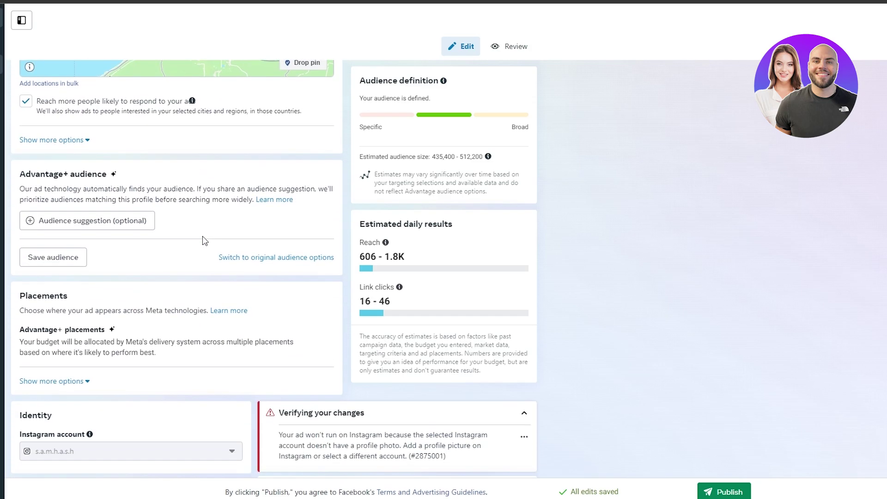
scroll(205, 241, "down", 2)
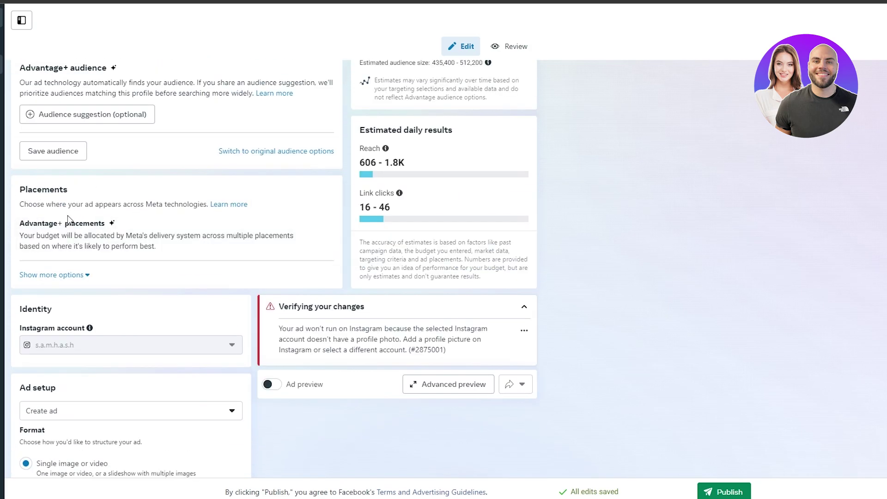
Open the optional audience suggestion settings for the Advantage+ audience
scroll(69, 220, "up", 1)
left_click_drag(31, 121, 85, 121)
left_click(62, 172)
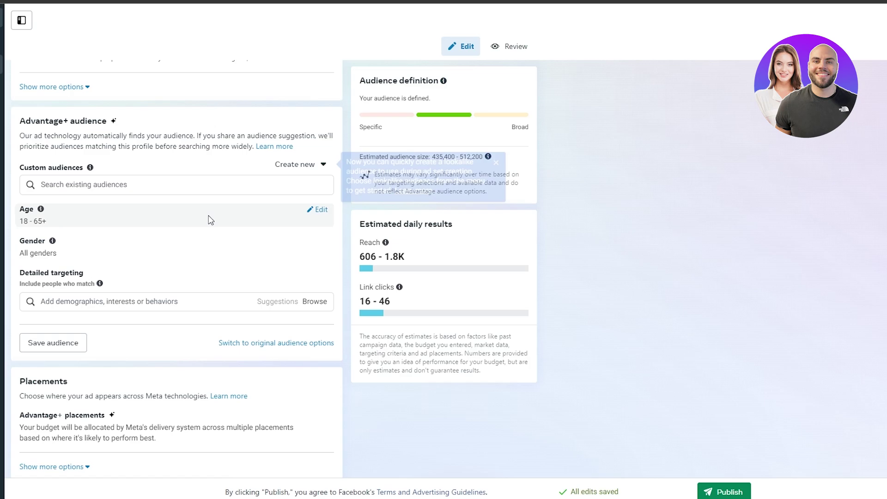
Set the maximum age of the suggested audience to 40
left_click(318, 211)
left_click(103, 227)
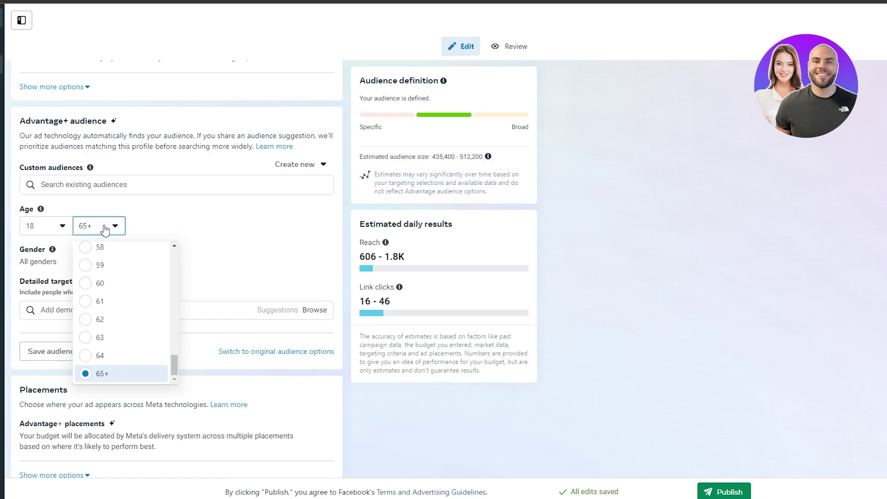
scroll(98, 289, "up", 6)
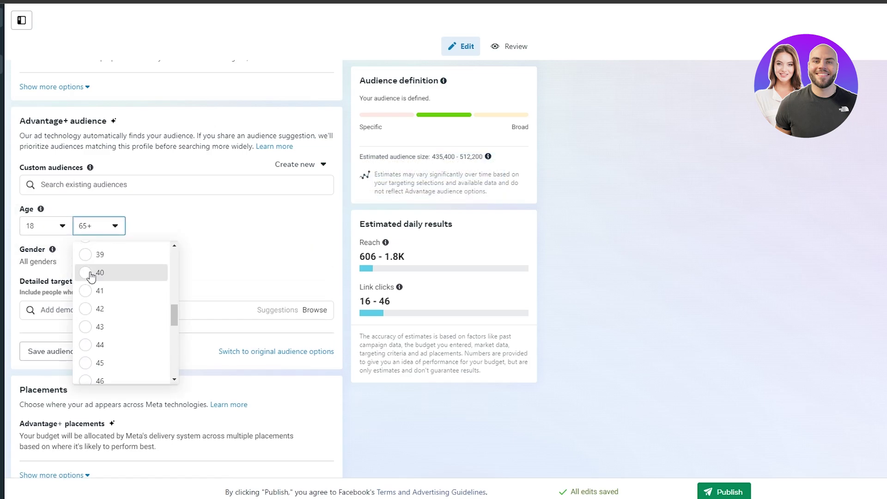
left_click(92, 273)
left_click(501, 163)
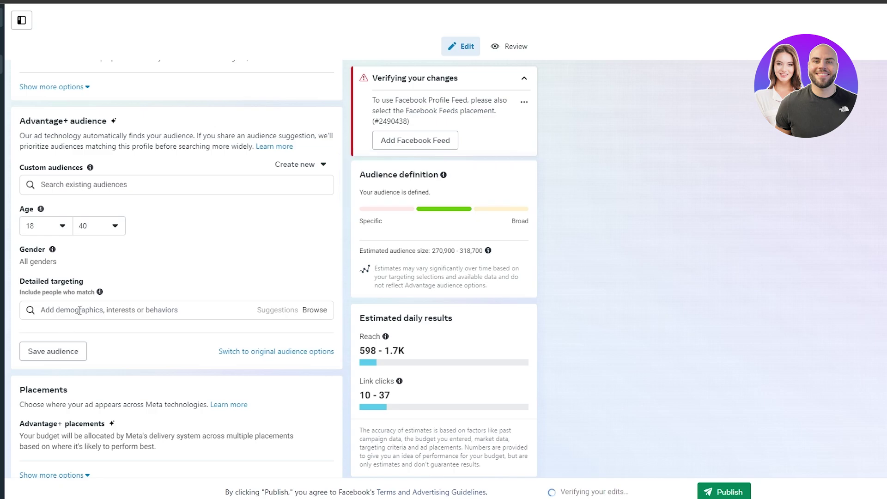
Browse the detailed targeting options and look through the Demographics categories
left_click(85, 312)
scroll(157, 331, "down", 1)
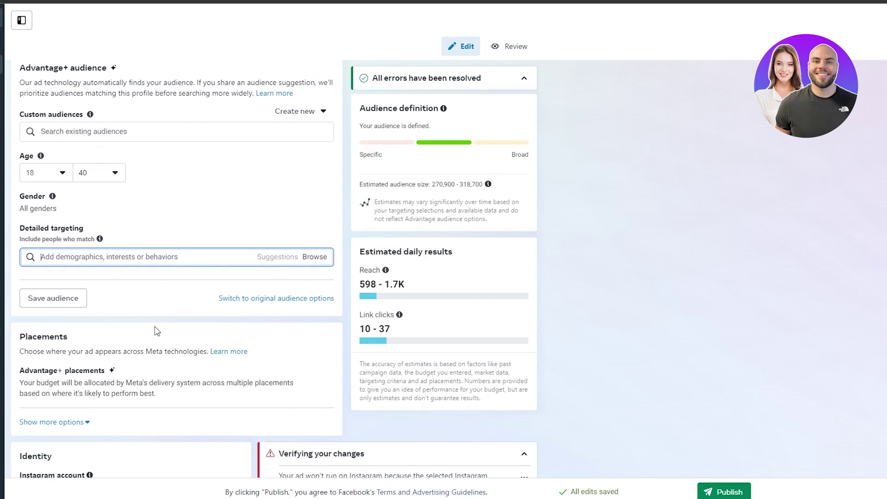
left_click(315, 257)
scroll(74, 273, "down", 1)
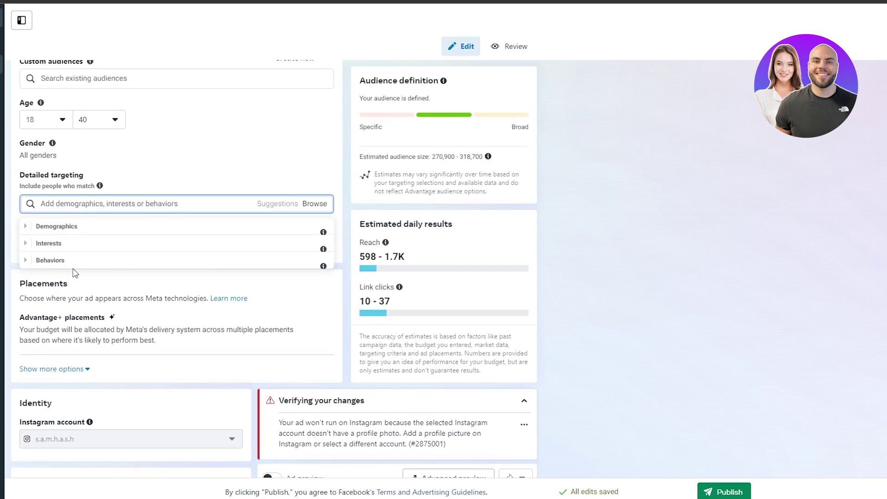
left_click(26, 227)
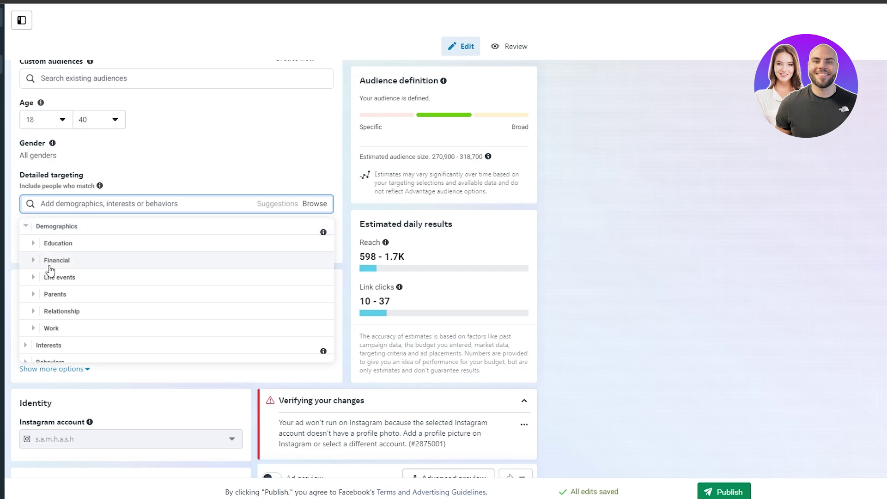
scroll(60, 287, "down", 1)
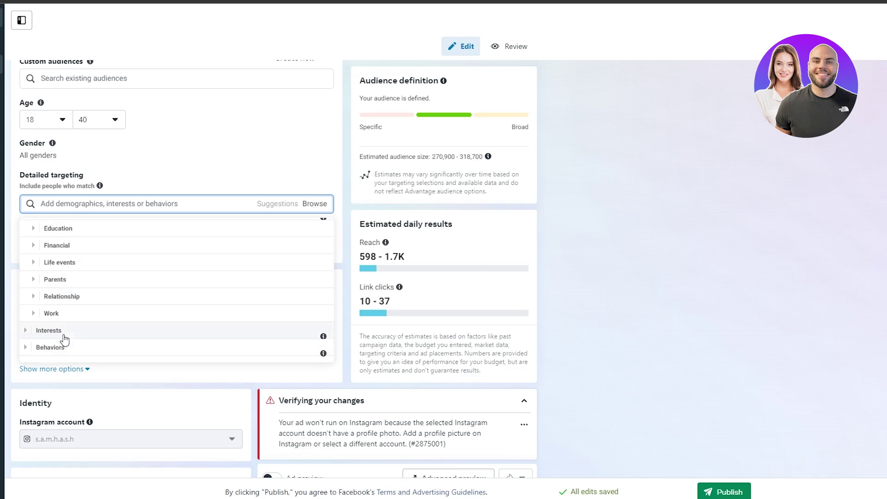
scroll(63, 339, "up", 1)
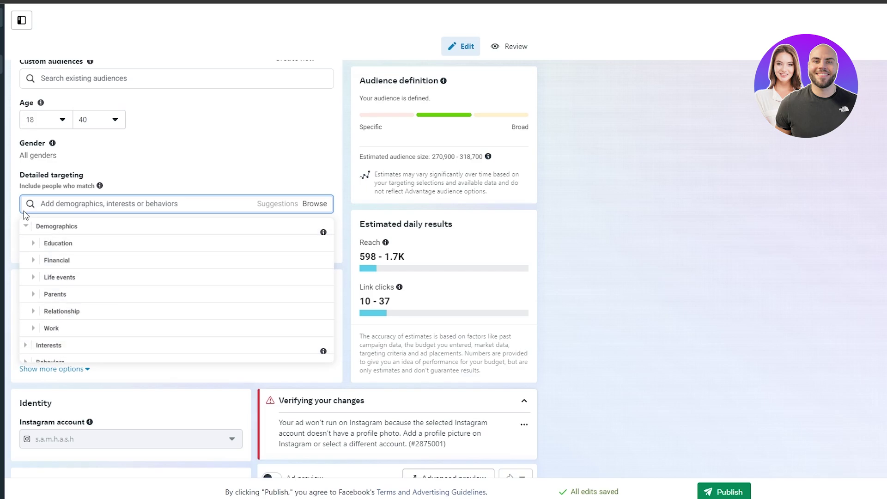
Examine the Interests and Behaviors categories in detailed targeting, and close the list without selecting any
left_click(26, 227)
left_click(26, 245)
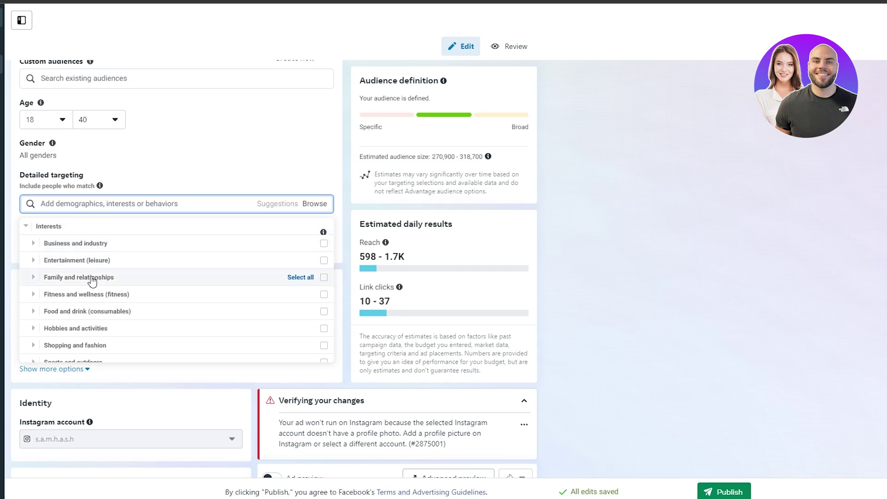
scroll(109, 324, "down", 2)
scroll(109, 341, "up", 3)
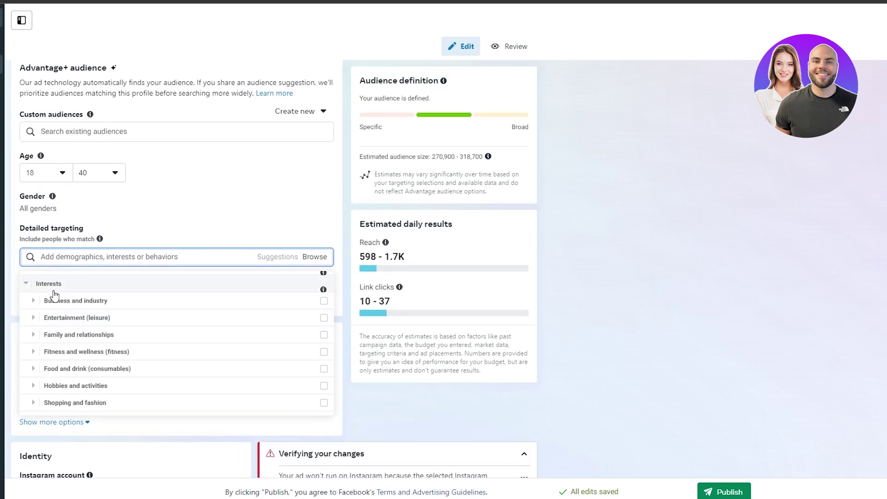
left_click(26, 283)
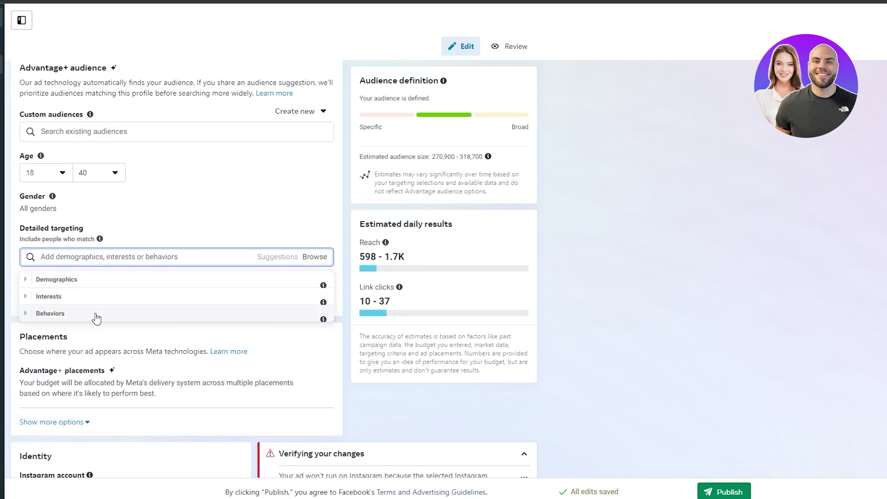
left_click(26, 313)
left_click(27, 282)
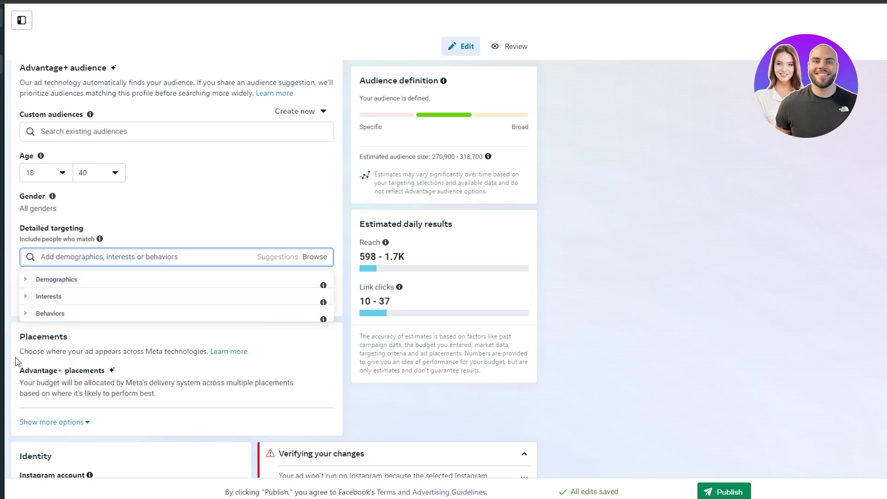
left_click(302, 229)
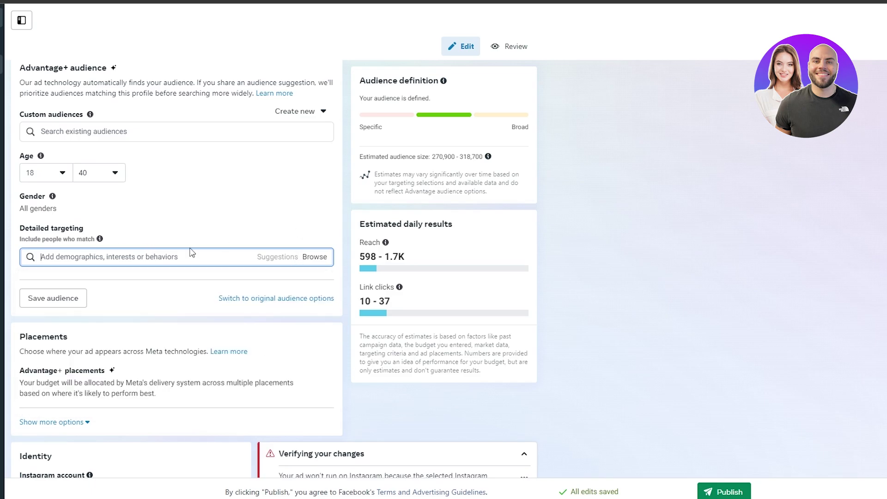
Switch the ad placements to manual and examine the available placement types with their previews
scroll(114, 276, "down", 3)
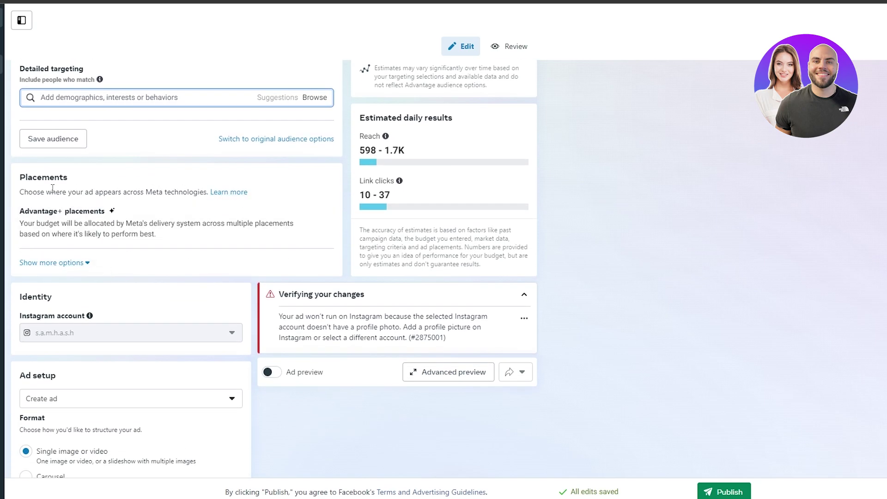
left_click_drag(51, 193, 190, 198)
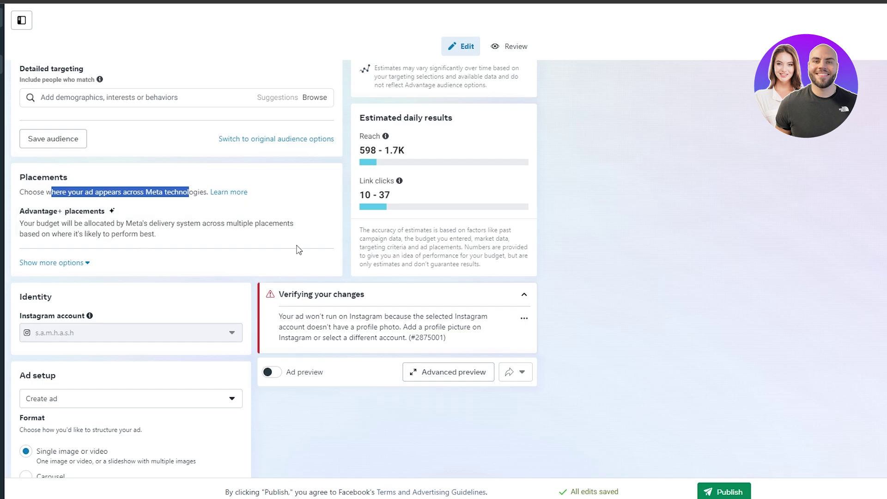
left_click(317, 214)
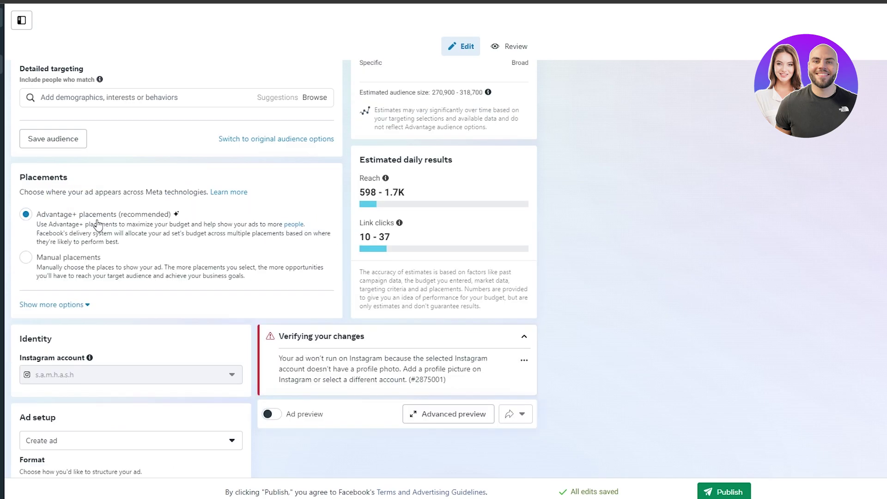
left_click(63, 272)
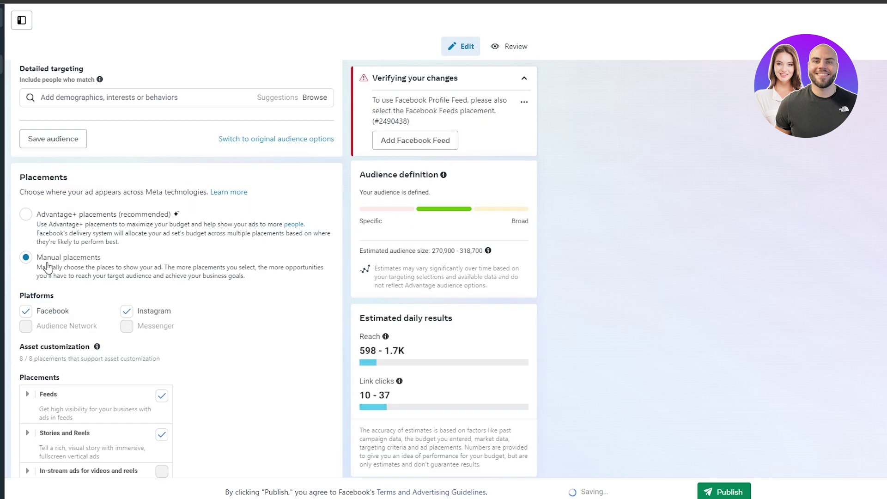
scroll(241, 332, "down", 5)
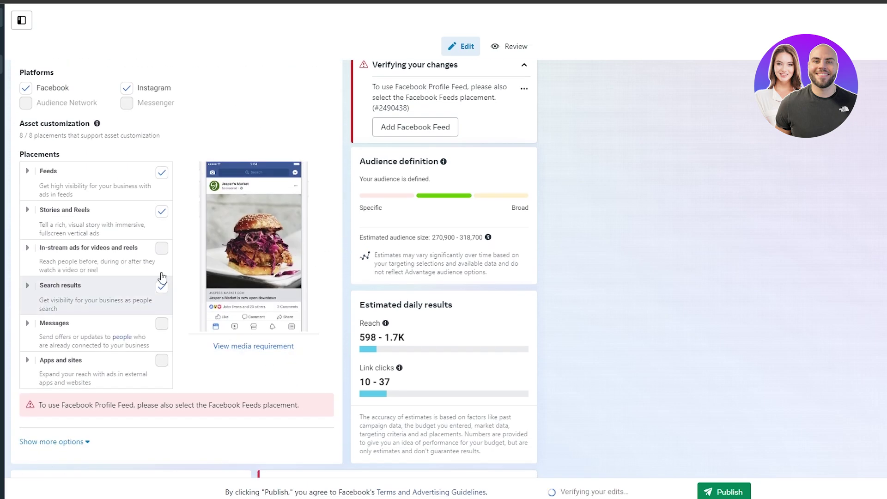
mouse_move(162, 278)
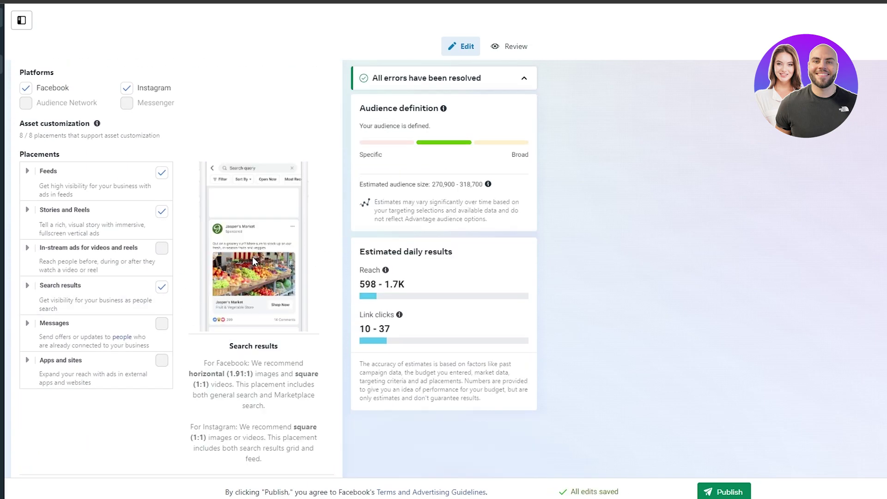
mouse_move(141, 178)
mouse_move(109, 238)
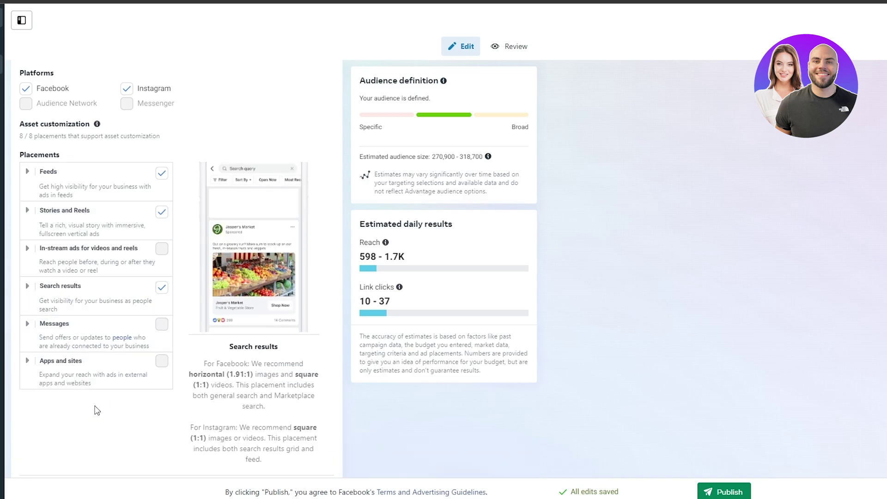
Exclude Facebook from the manual placement platforms, and return to the recommended Advantage+ placements
scroll(94, 182, "up", 1)
mouse_move(94, 182)
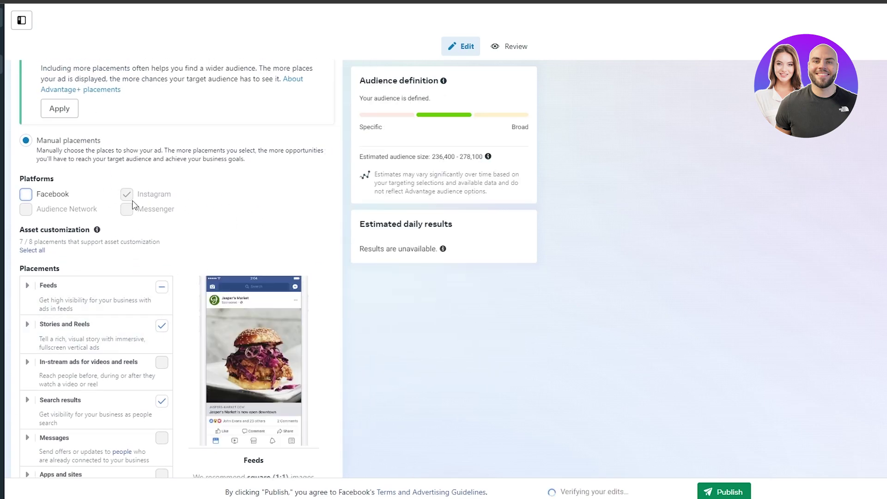
scroll(70, 145, "up", 4)
left_click(58, 174)
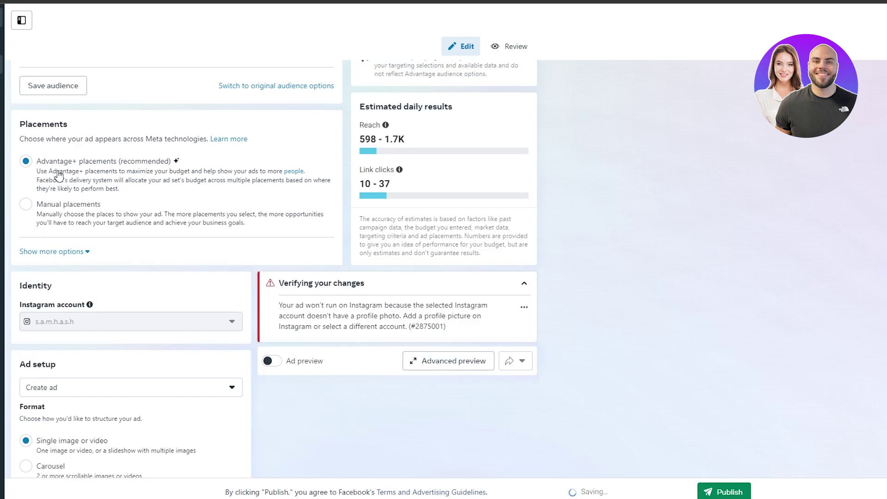
Look over the ad creative fields for media, text and call to action, and the website URL and browser add-on options
scroll(57, 176, "down", 4)
scroll(123, 310, "down", 2)
scroll(206, 323, "down", 3)
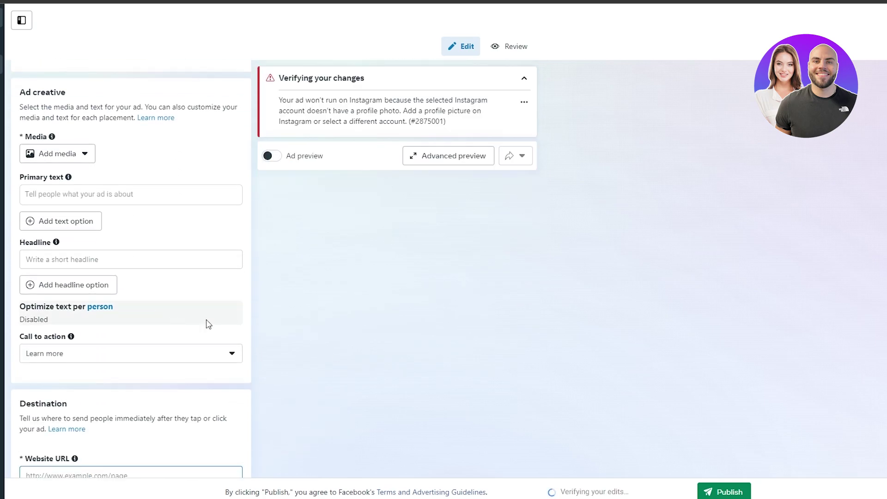
scroll(216, 302, "up", 1)
left_click_drag(21, 145, 77, 151)
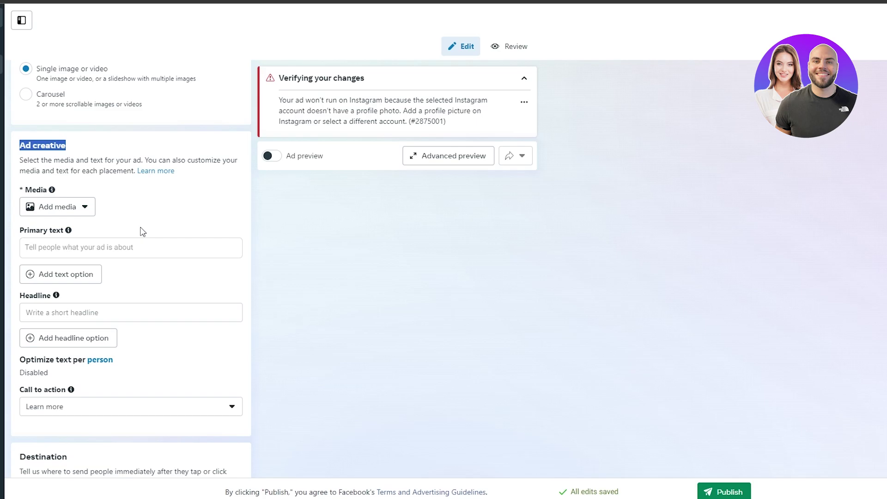
scroll(93, 254, "down", 5)
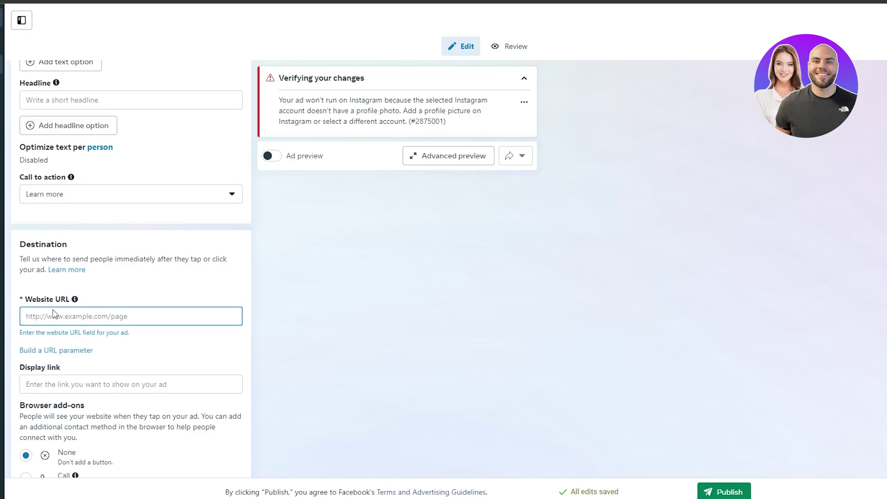
scroll(55, 312, "down", 1)
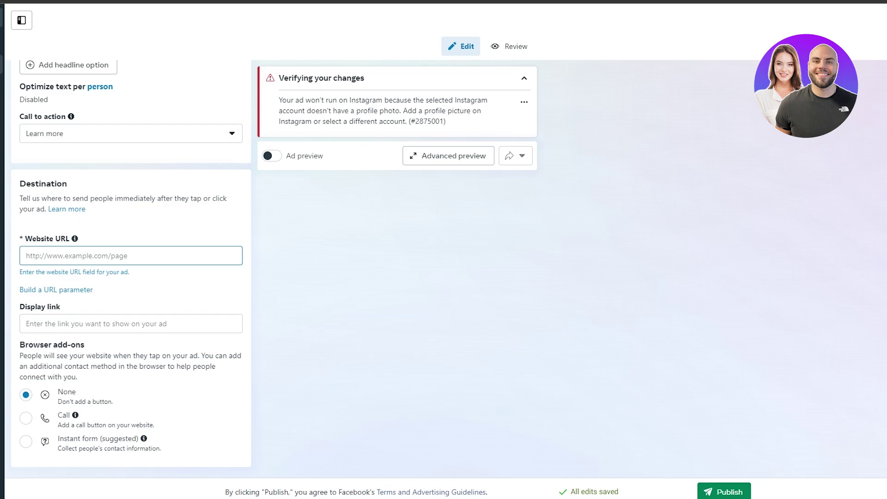
Open the campaign review and check the summary of the campaign, ad set and ad settings
scroll(709, 456, "up", 20)
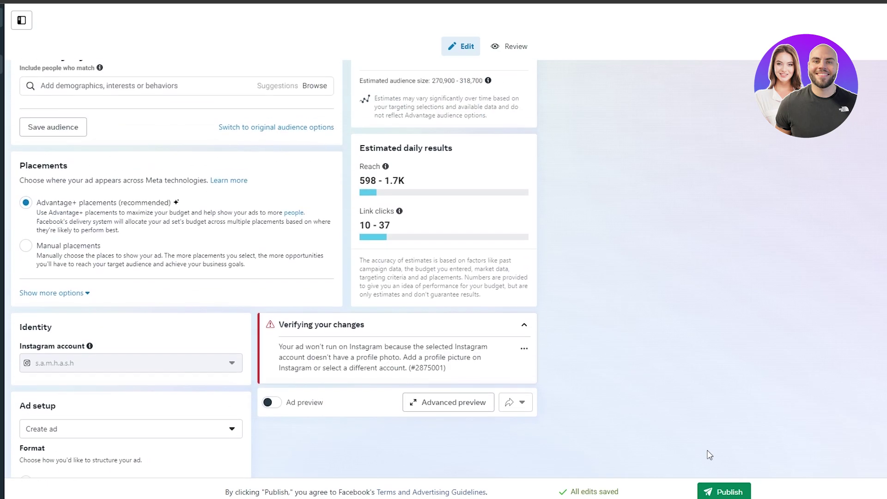
scroll(710, 455, "up", 15)
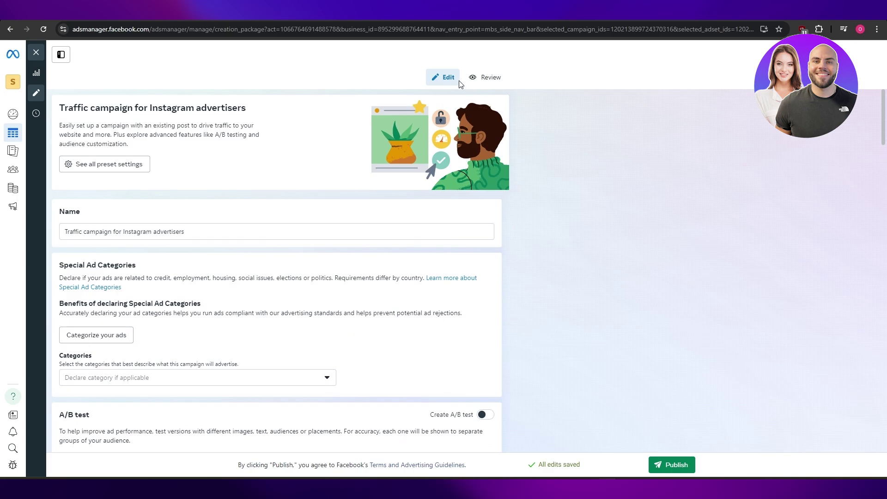
left_click(491, 77)
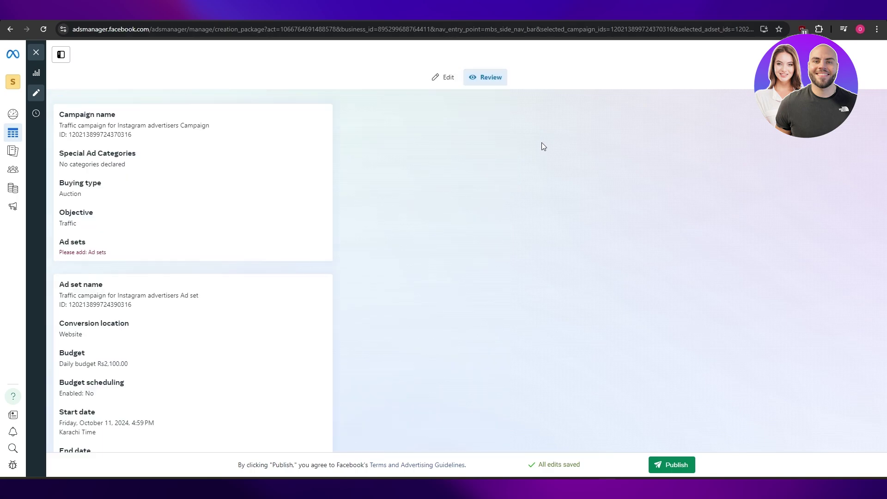
scroll(540, 146, "down", 5)
scroll(540, 146, "down", 7)
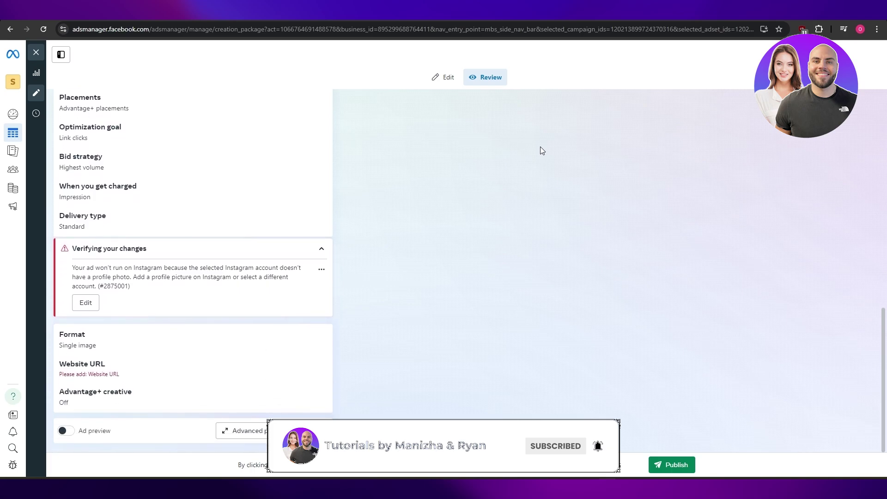
scroll(540, 147, "up", 10)
scroll(542, 154, "up", 2)
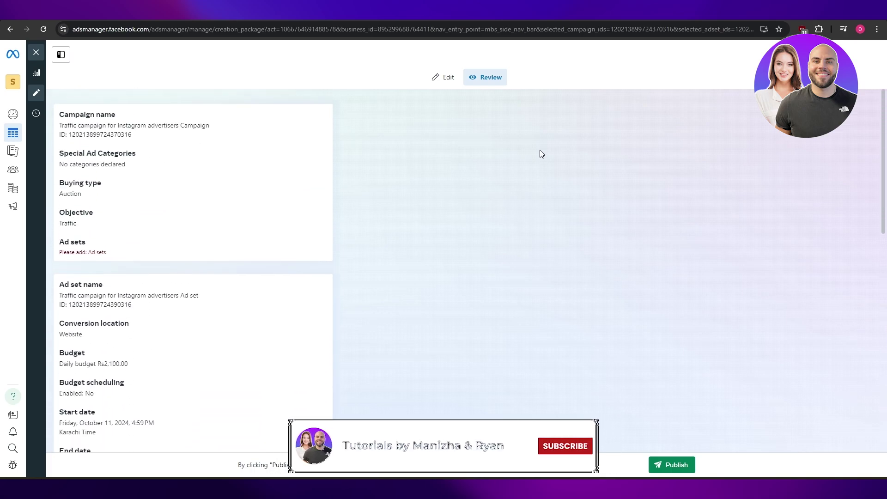